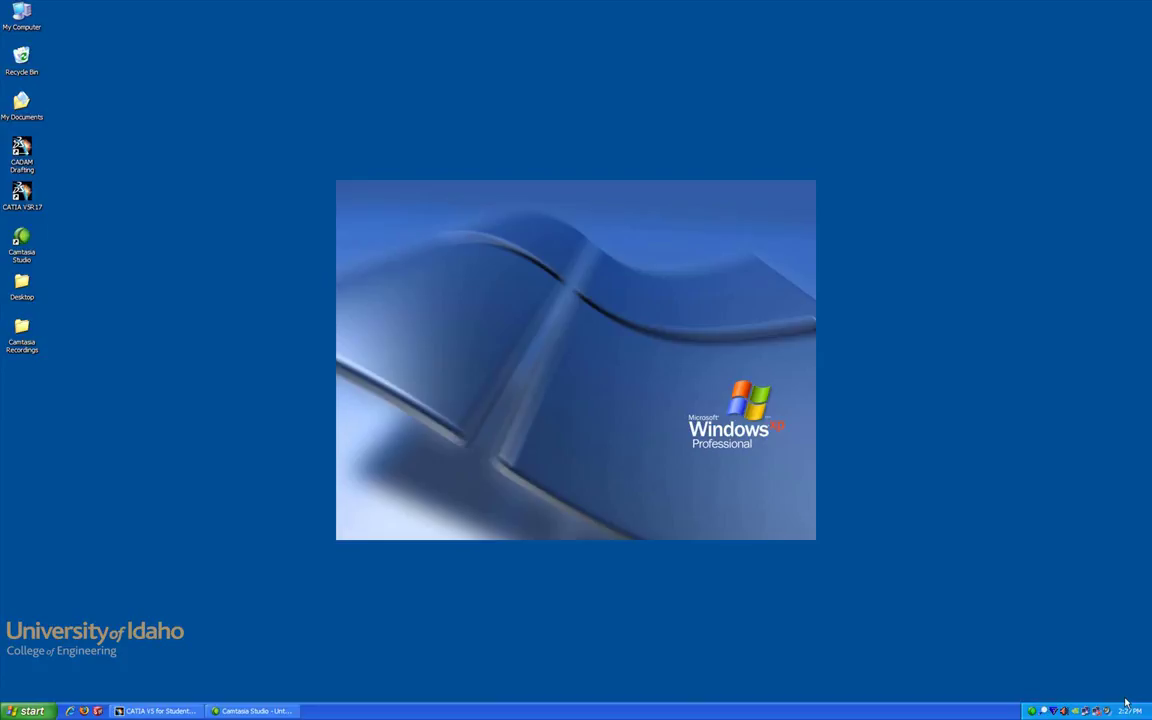
Step: Restore the CATIA V5 window from the taskbar, showing the Engine.CATProduct assembly
left_click(155, 710)
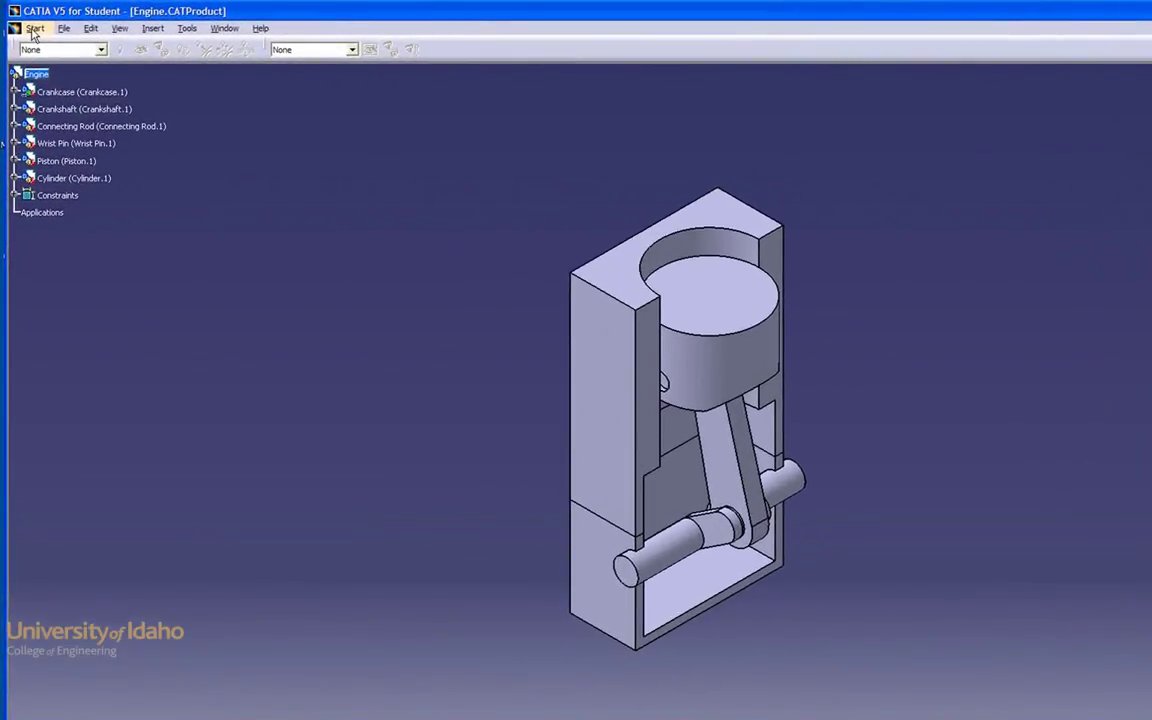
Step: Switch the Engine assembly to the DMU Kinematics workbench under Start > Digital Mockup
left_click(34, 29)
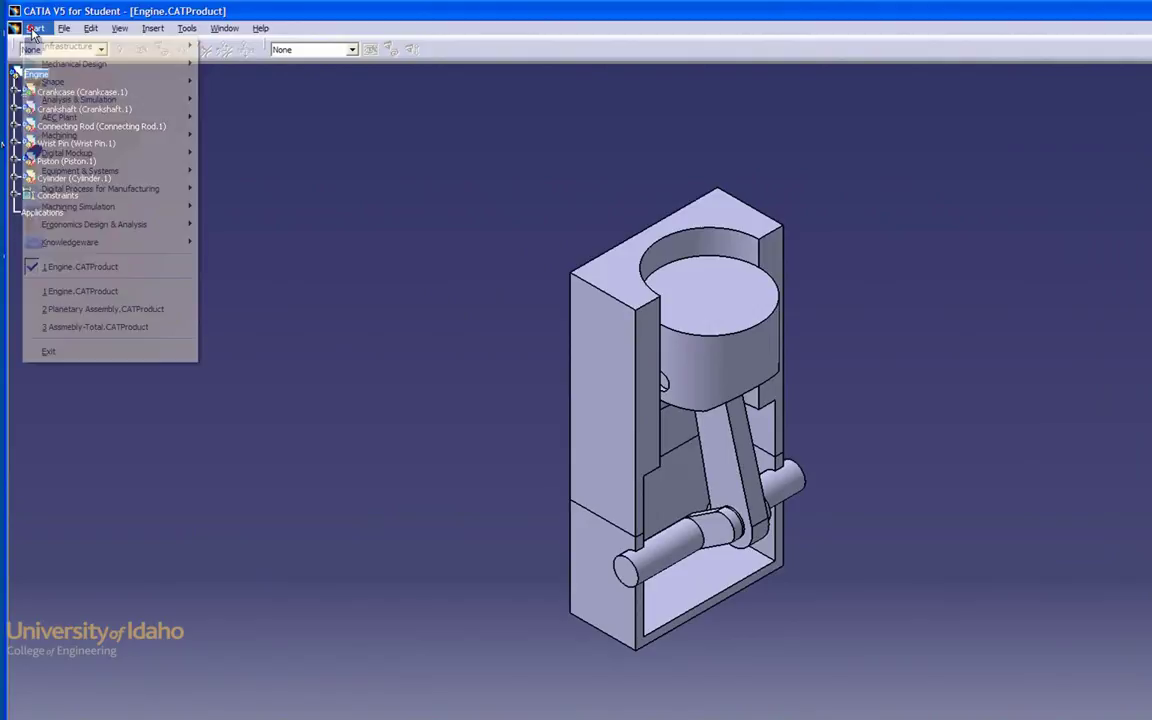
mouse_move(77, 155)
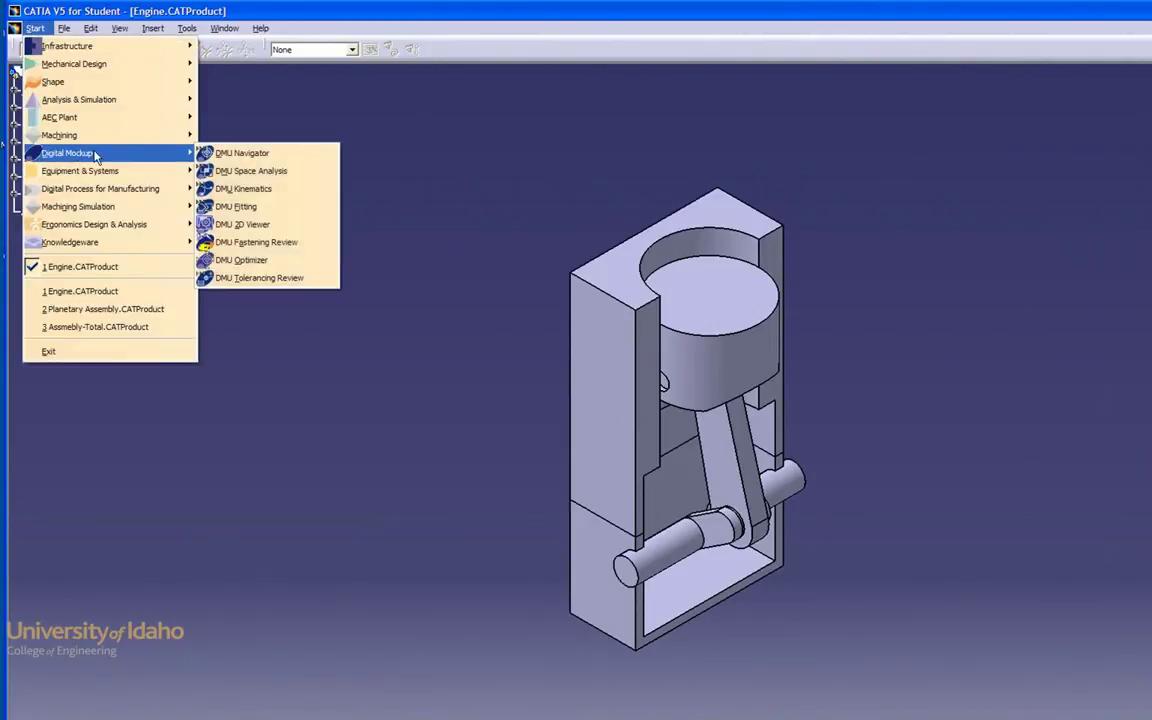
left_click(256, 200)
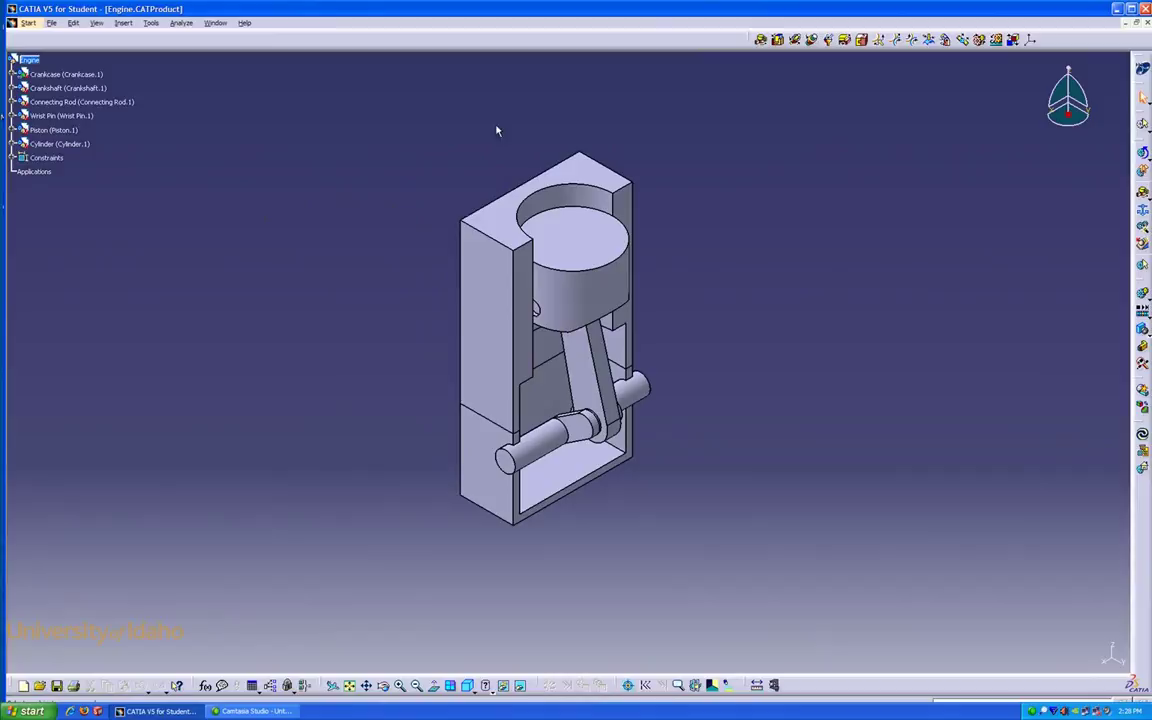
Step: Switch to the Assembly Design workbench under Start > Mechanical Design
left_click(28, 22)
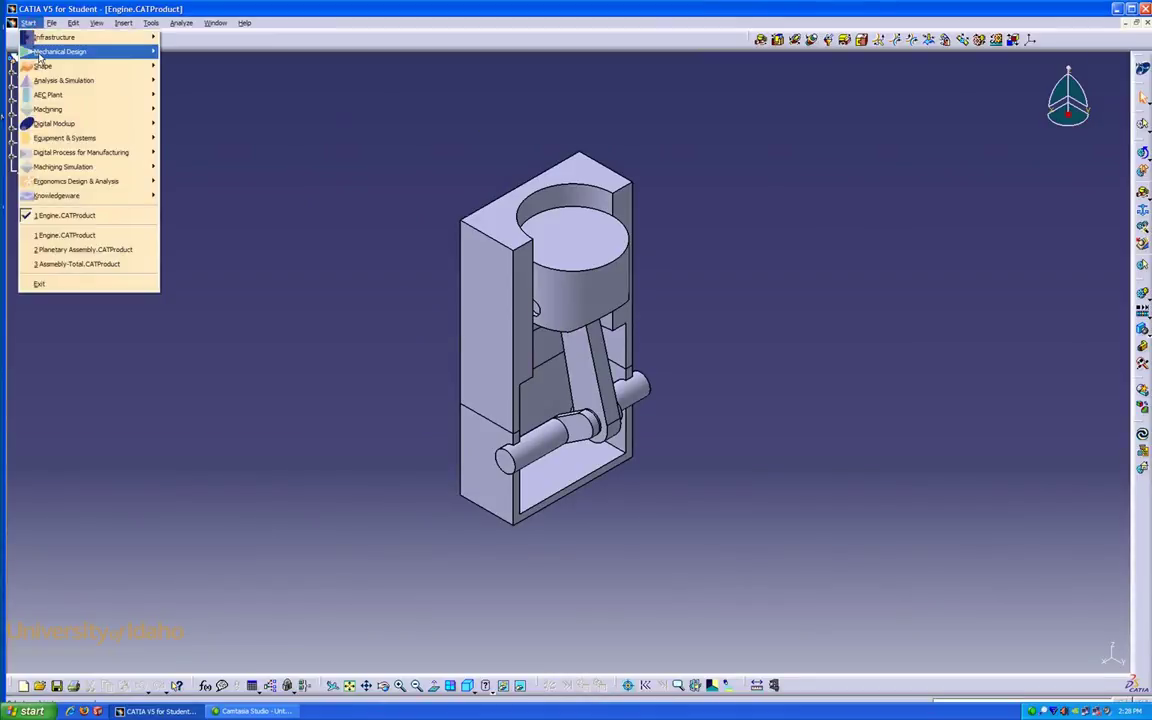
mouse_move(40, 55)
left_click(180, 65)
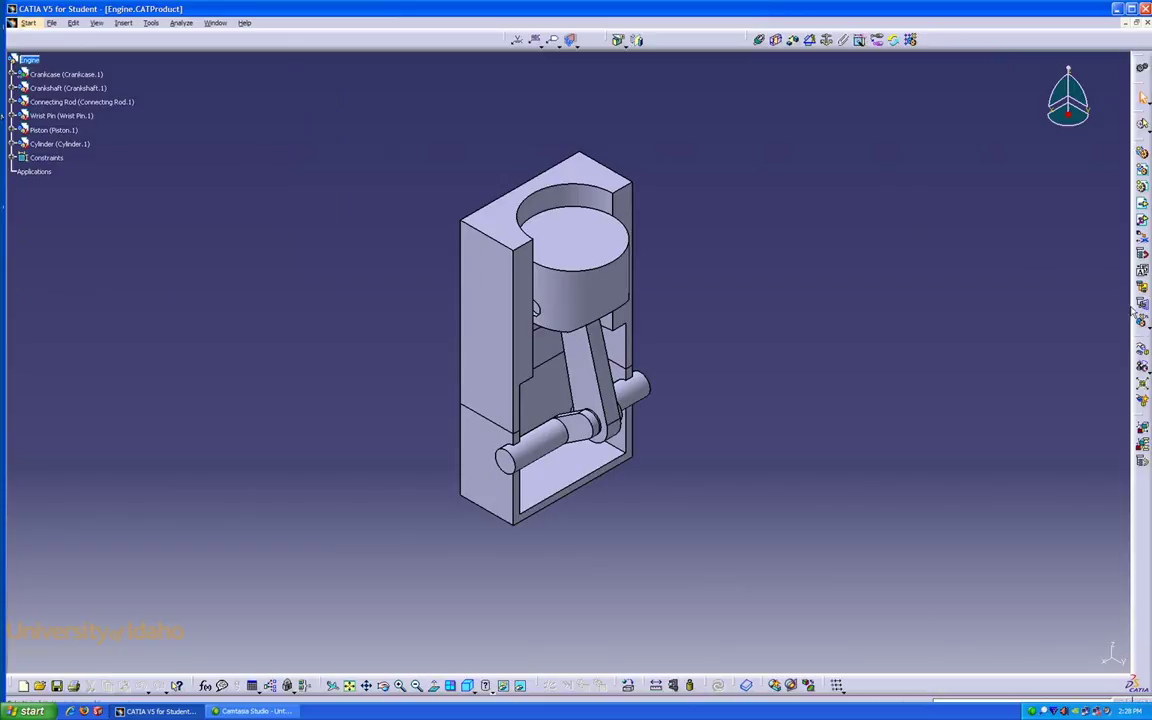
Step: Rotate the crankshaft about its X axis with respect to constraints so the rod and piston follow
left_click(1141, 351)
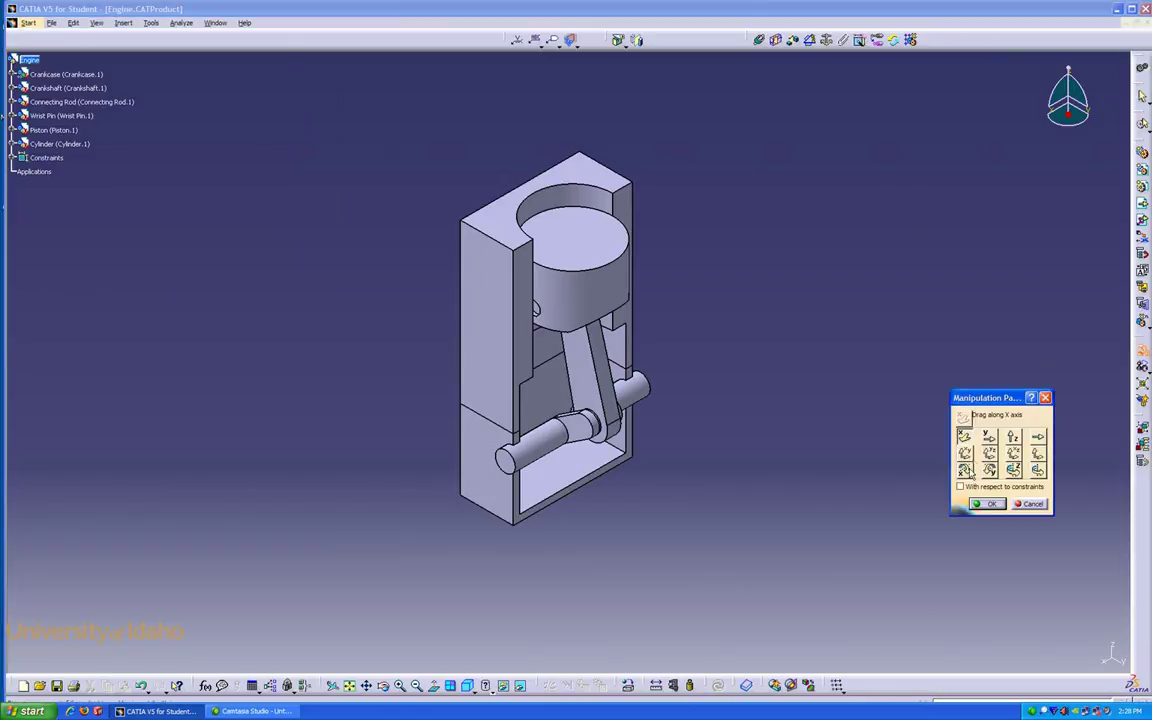
left_click(964, 469)
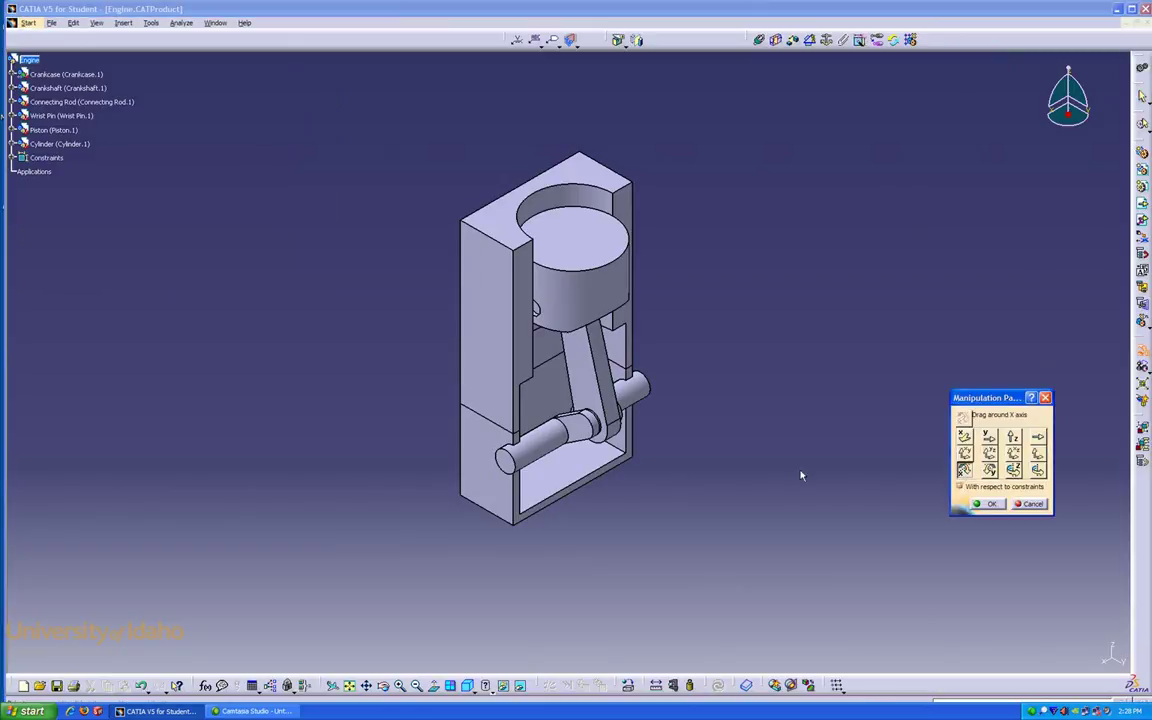
left_click_drag(531, 453, 480, 424)
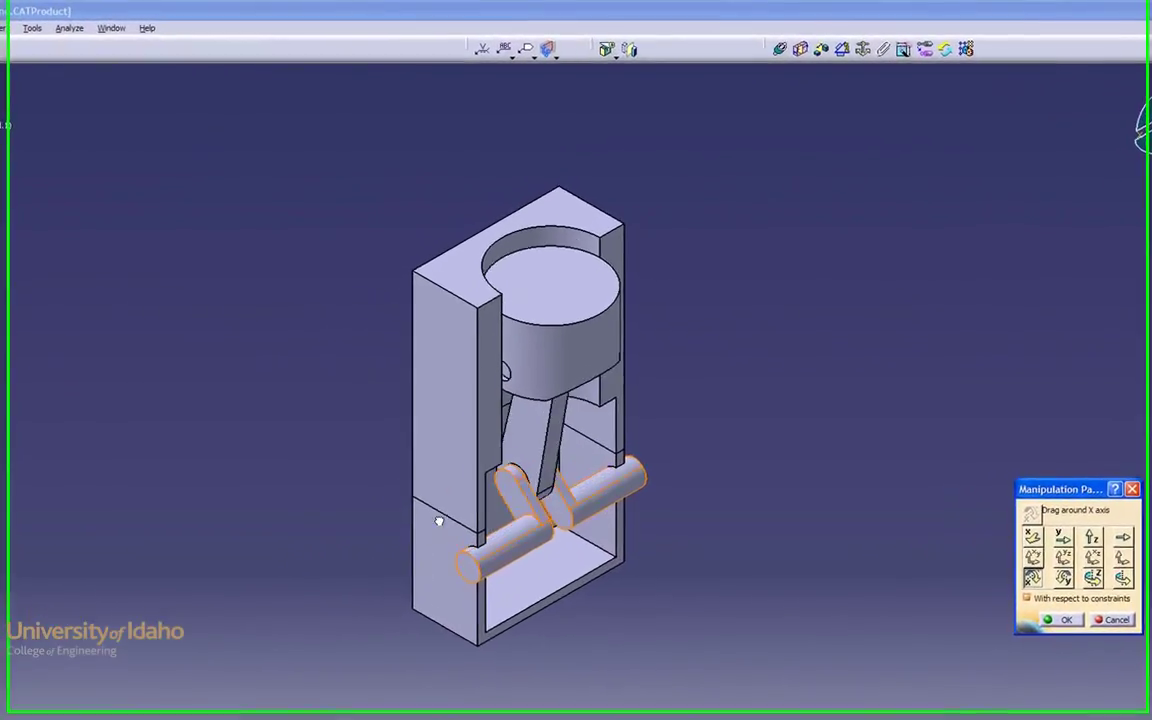
mouse_move(438, 522)
left_mouse_down()
mouse_move(561, 609)
mouse_move(529, 609)
mouse_move(470, 420)
left_mouse_up()
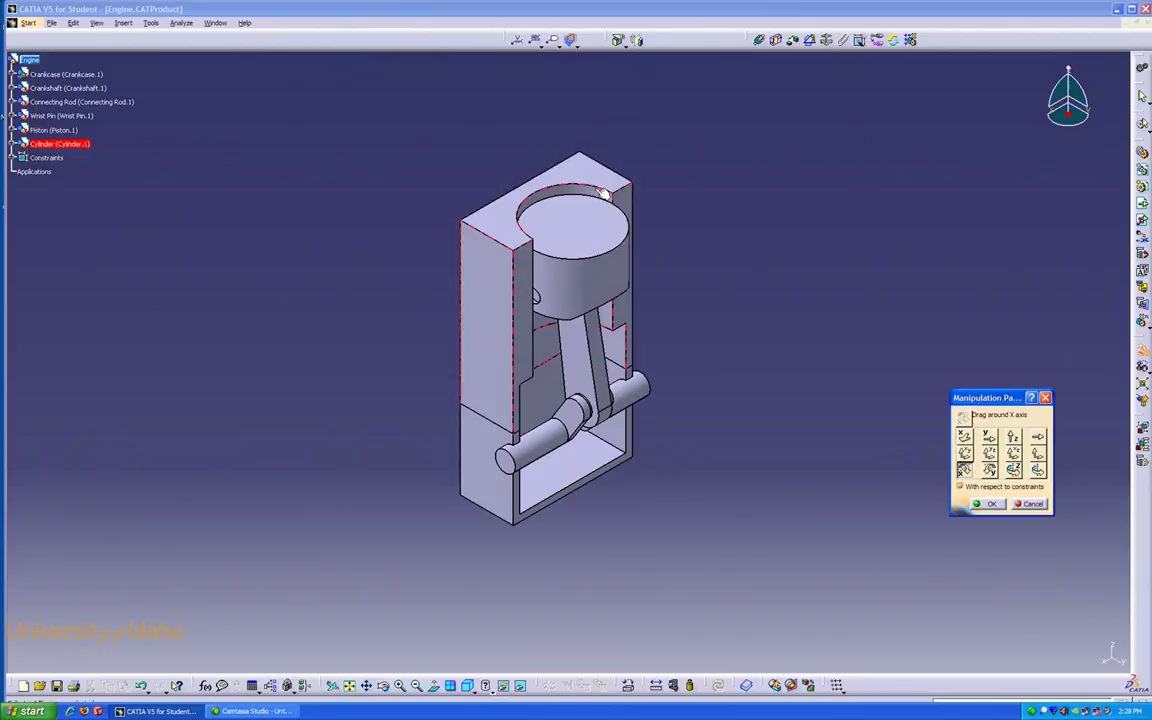
left_click(990, 504)
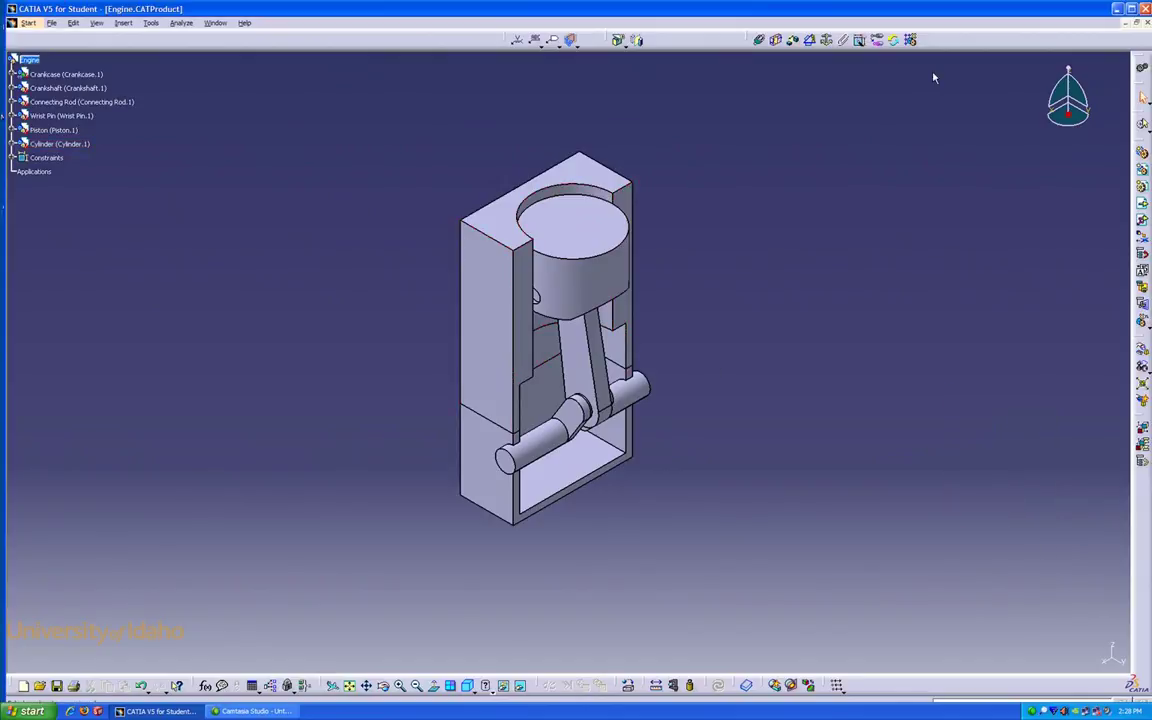
Step: Return to the DMU Kinematics workbench
left_click(27, 22)
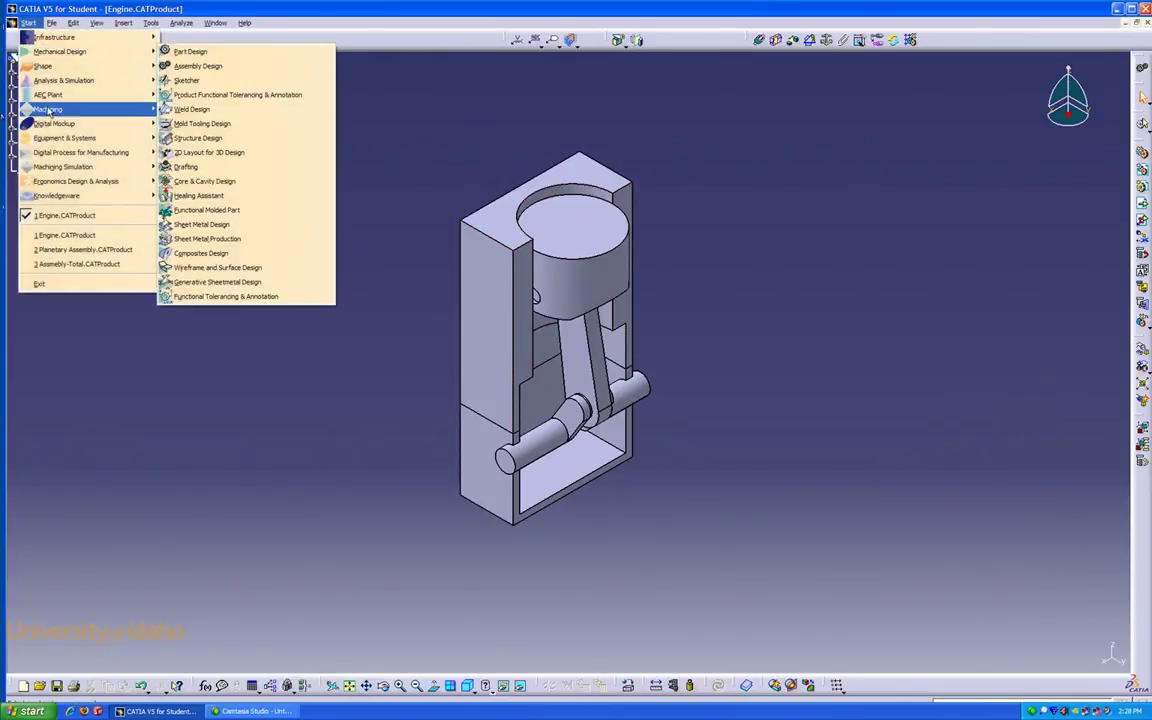
mouse_move(52, 124)
left_click(180, 152)
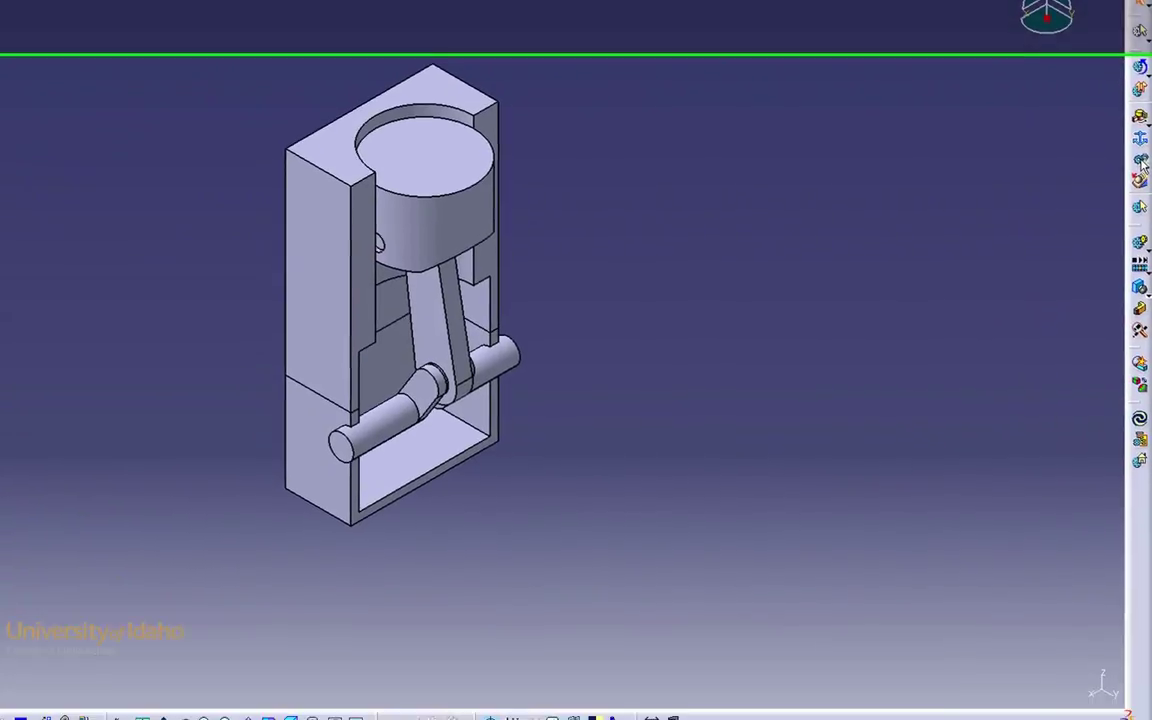
Step: Convert the assembly constraints into new Mechanism.1 with Auto Create, resolving all 7 pairs
left_click(1140, 285)
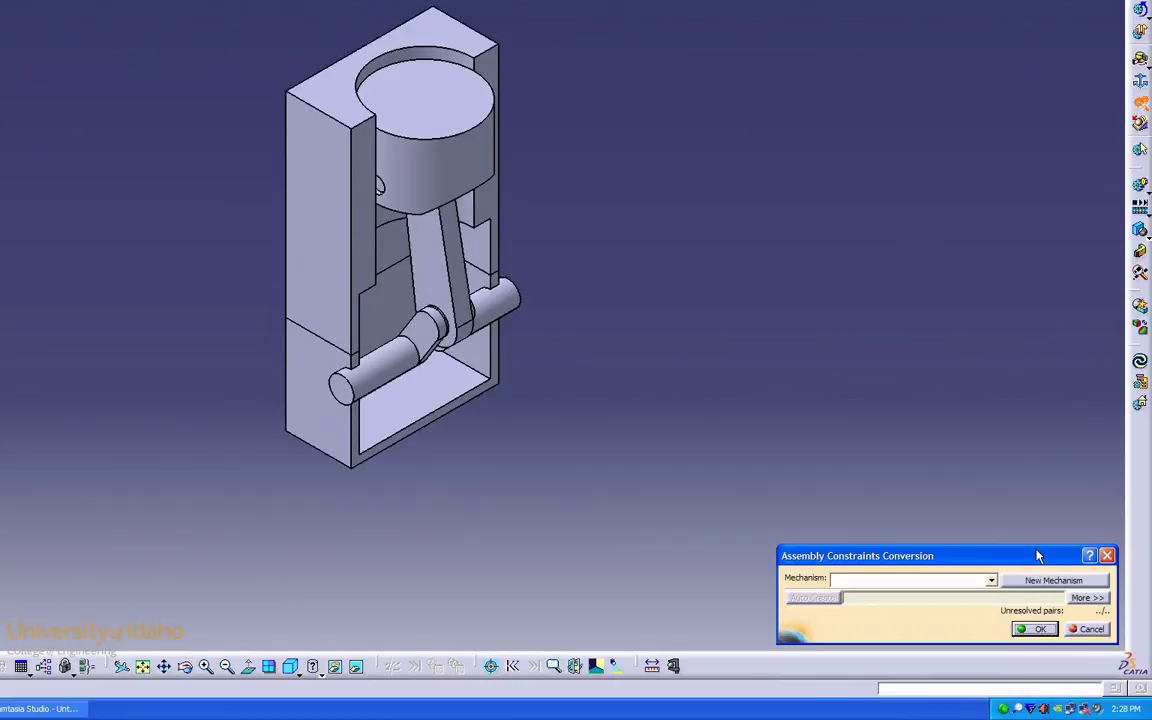
left_click(1030, 579)
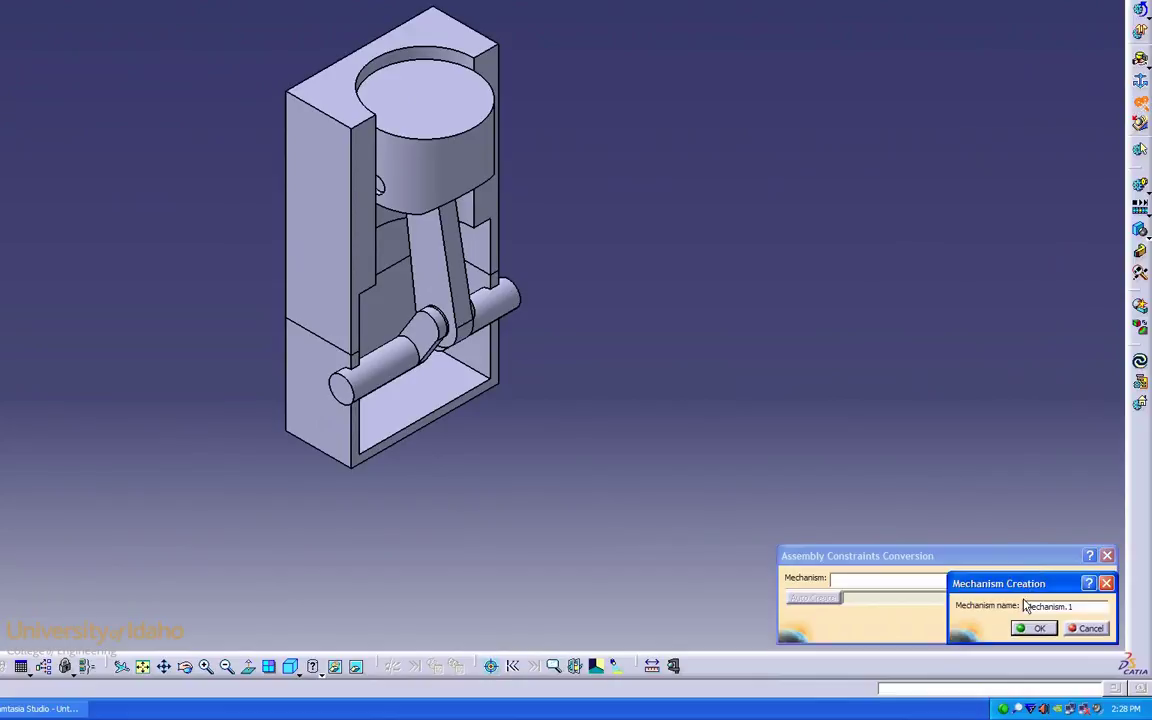
left_click(1033, 628)
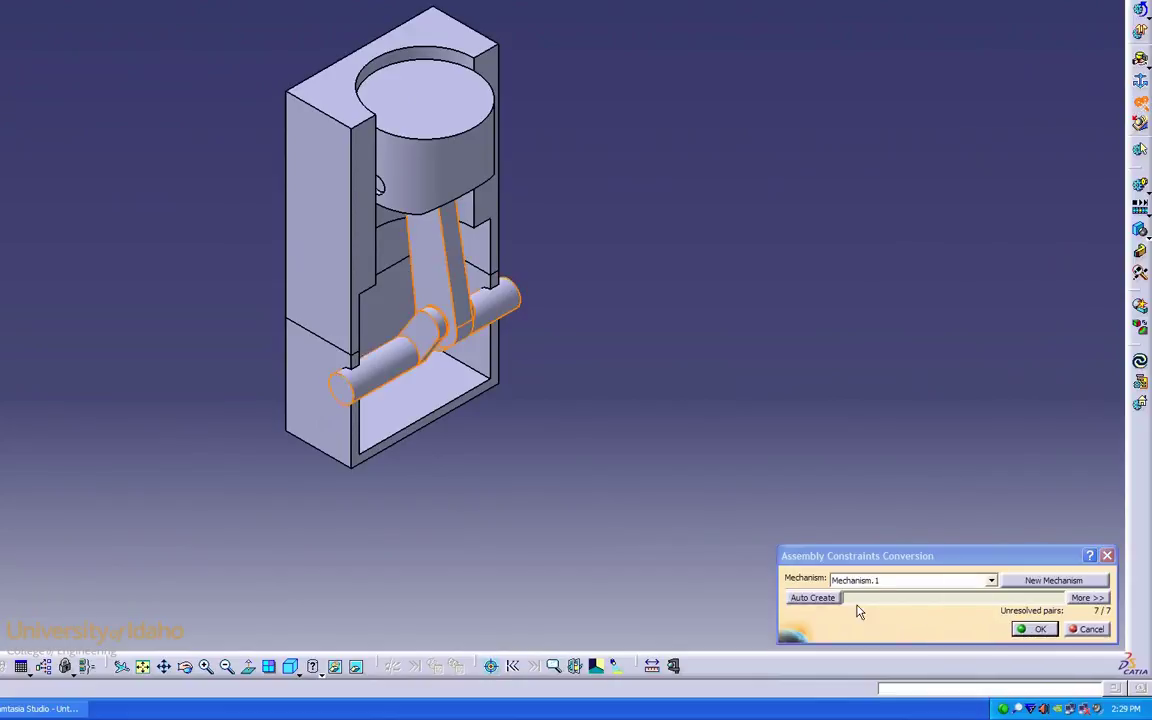
left_click(825, 600)
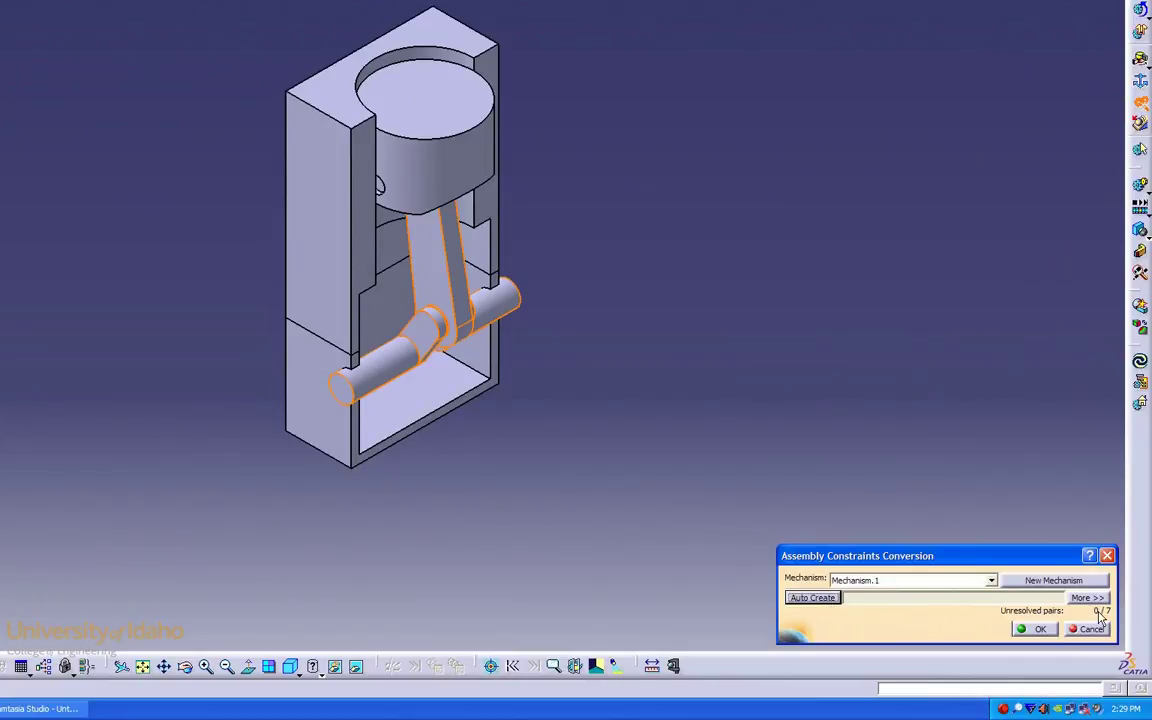
left_click(1038, 629)
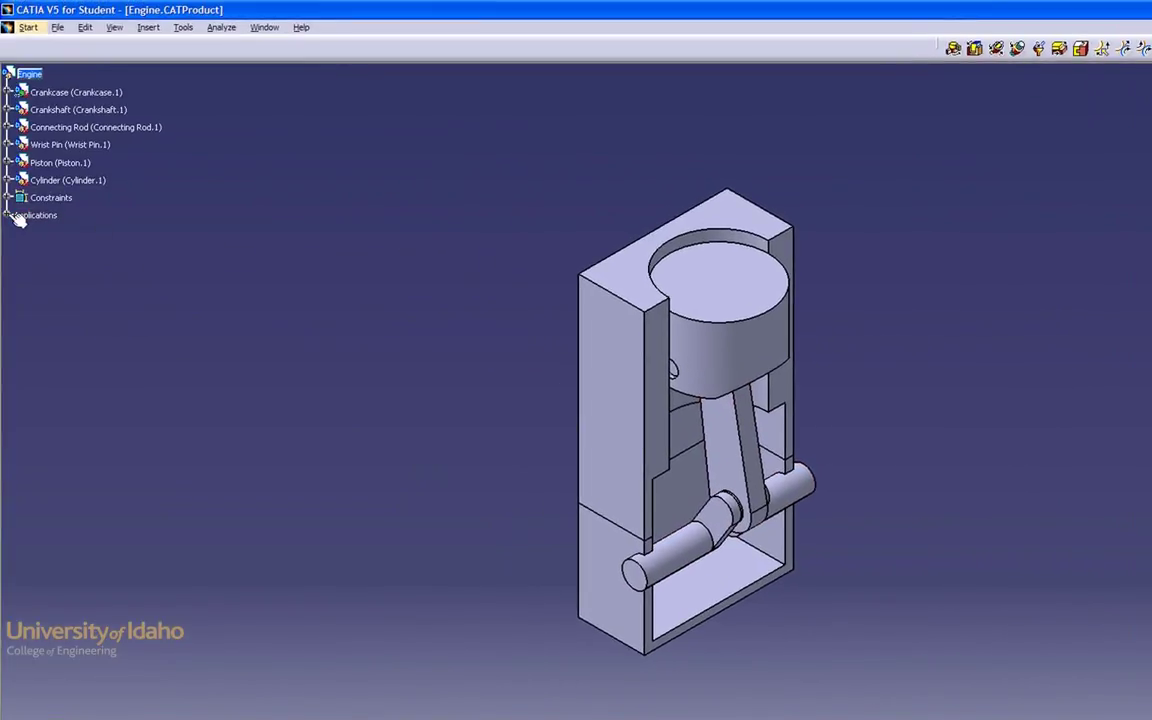
Step: Expand Applications > Mechanisms > Mechanism.1 > Joints and select the Revolute.4 joint
left_click(10, 215)
left_click(20, 233)
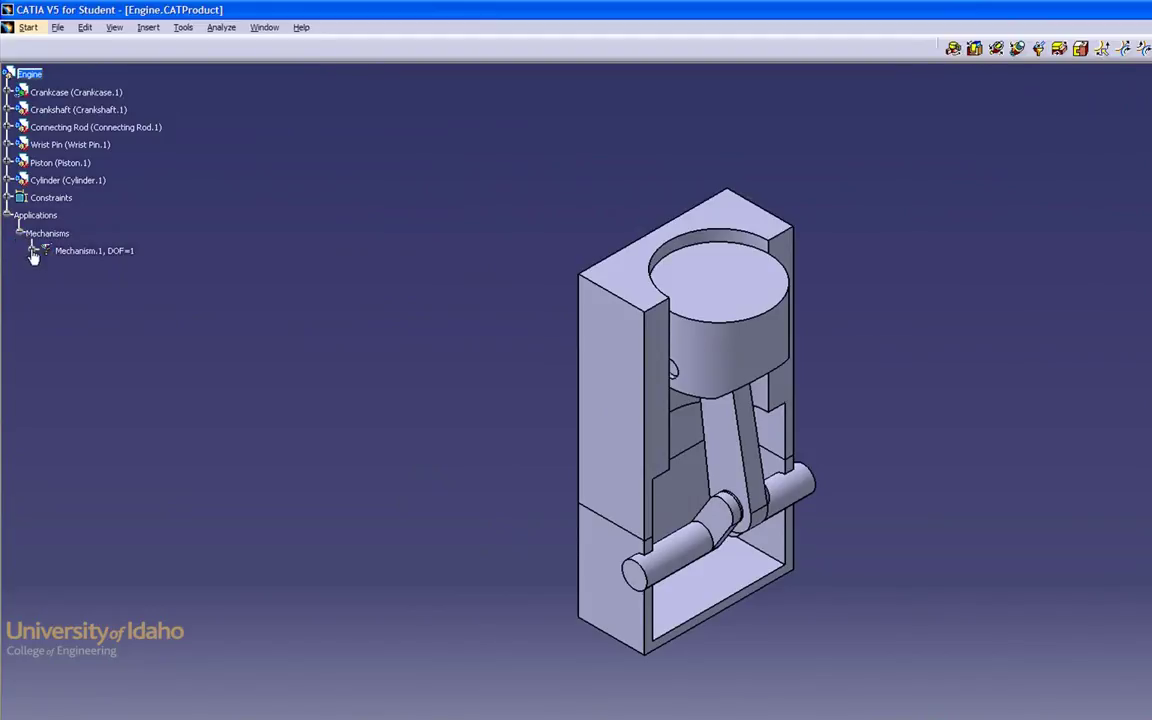
left_click(33, 251)
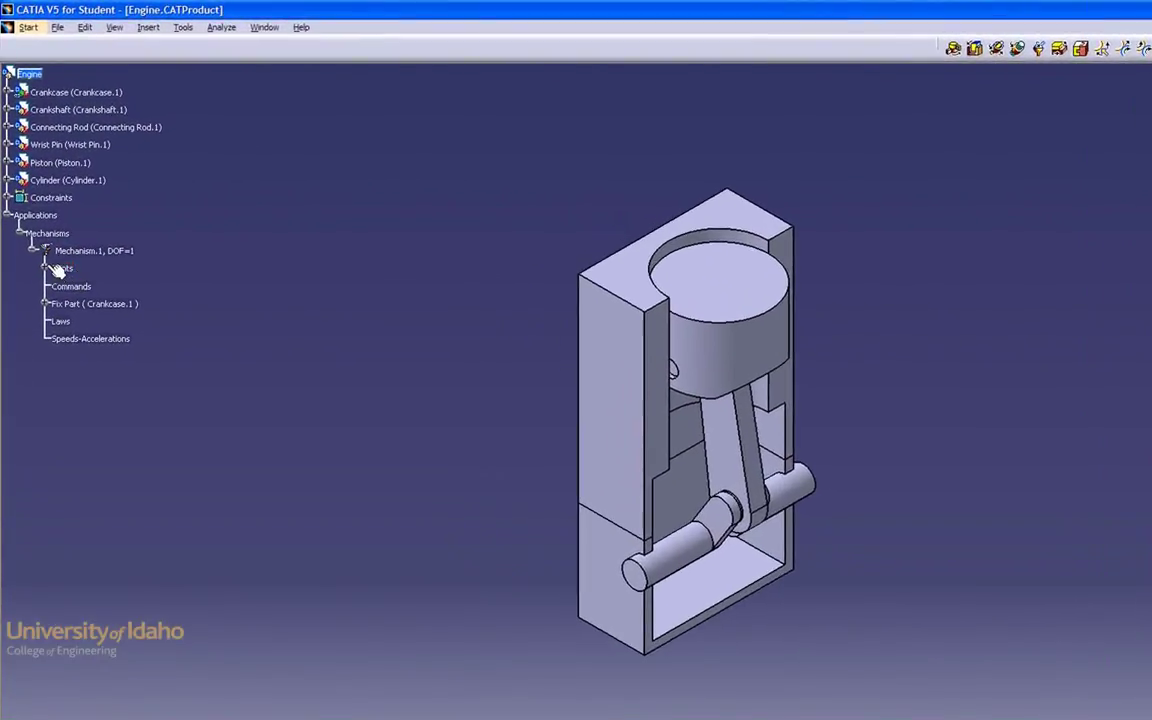
left_click(45, 264)
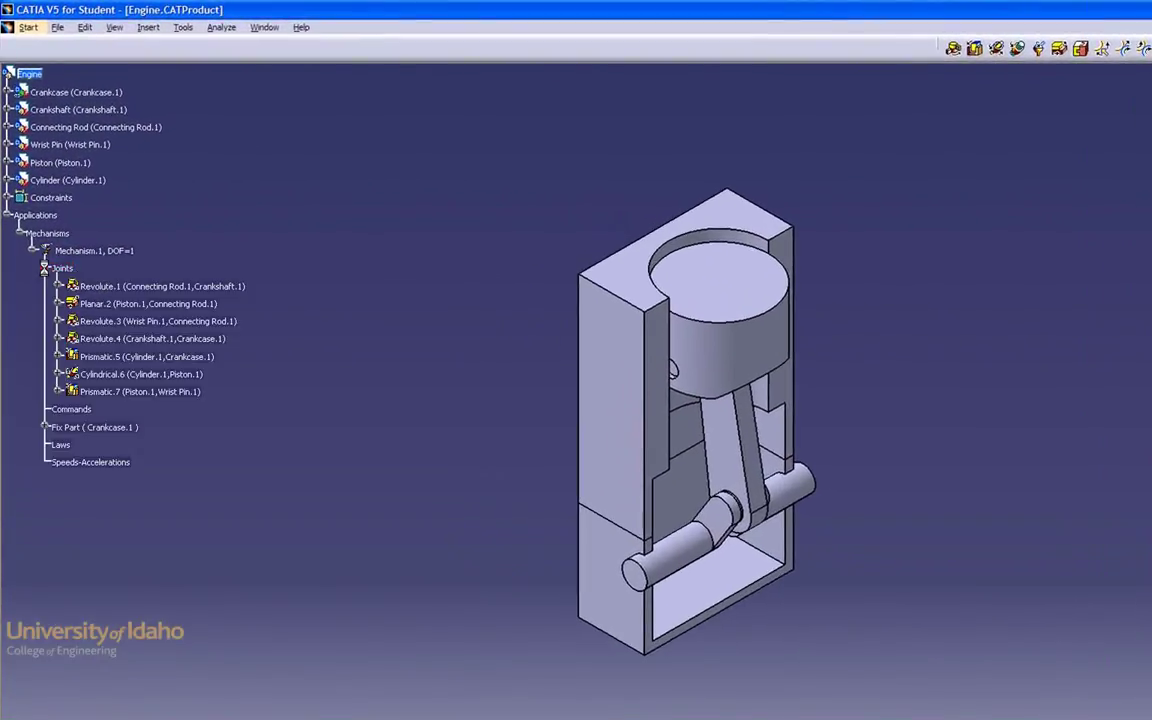
left_click(108, 377)
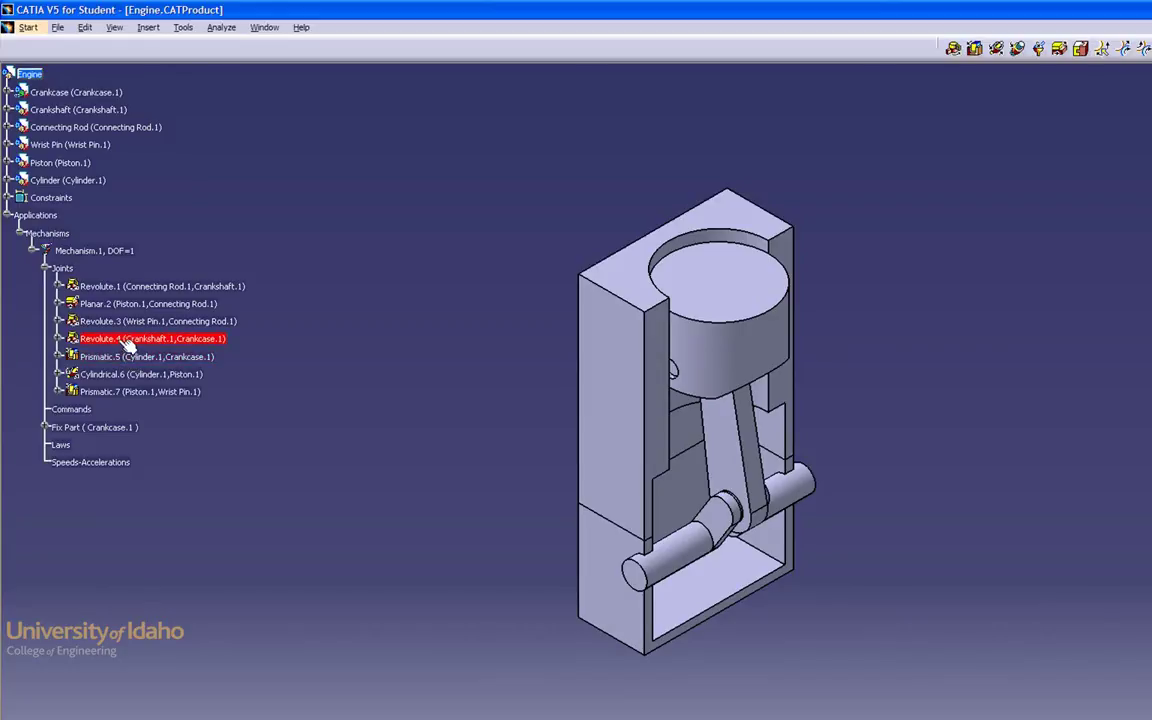
left_click(126, 341)
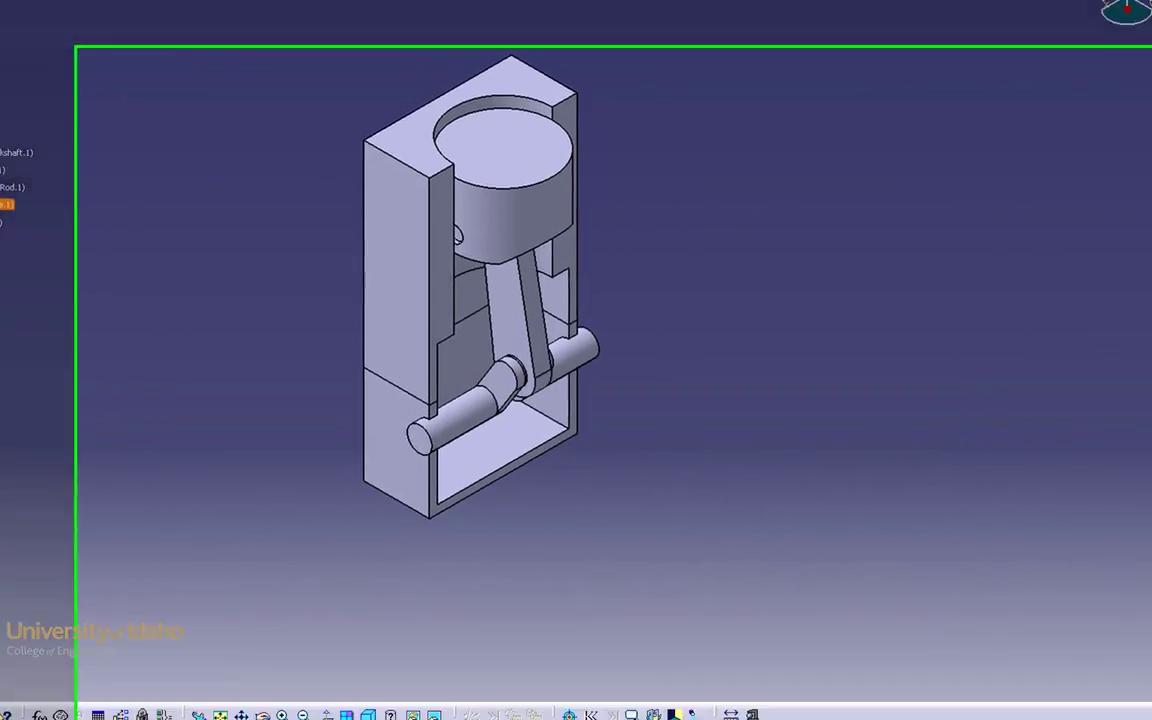
Step: Make Revolute.4 angle-driven with limits 0deg to 1080 and acknowledge the can-be-simulated message
double_click(205, 341)
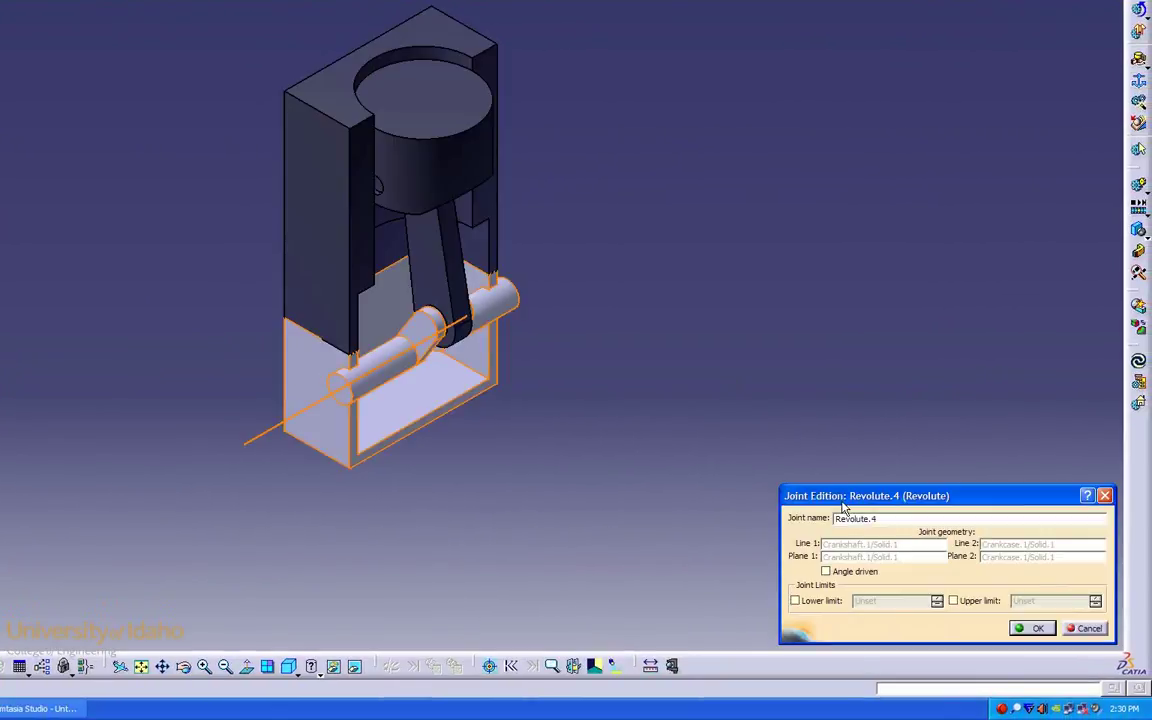
left_click(825, 572)
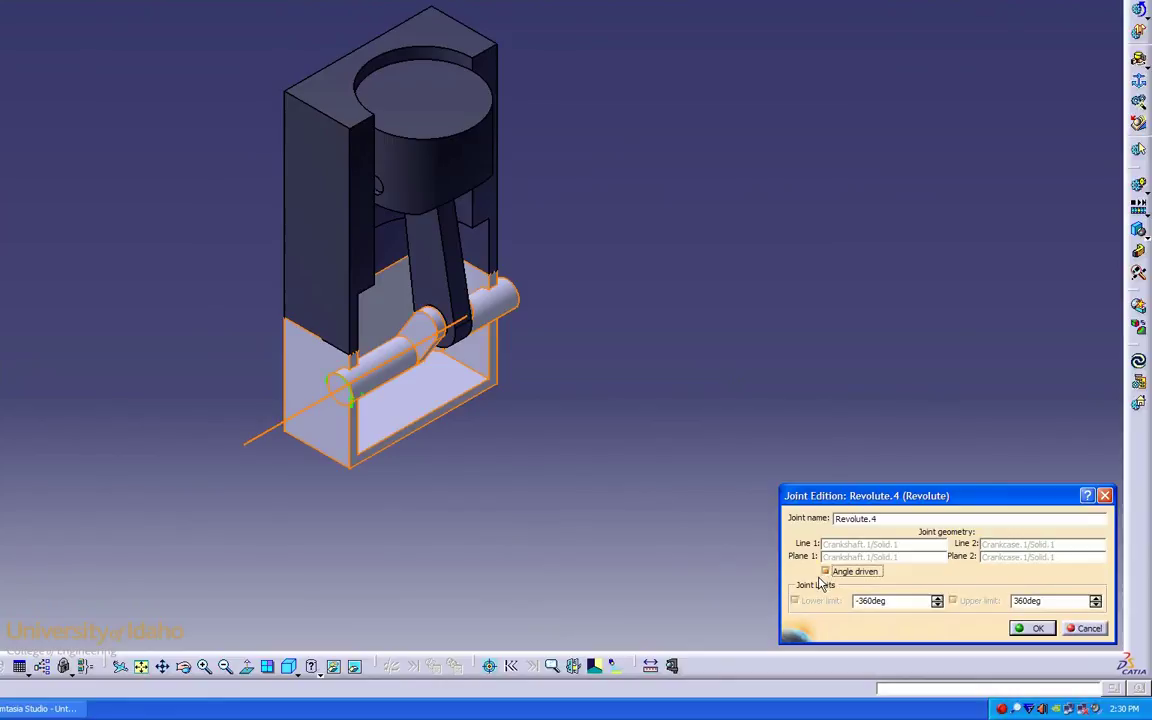
double_click(866, 600)
type("0")
double_click(1028, 600)
type("1080")
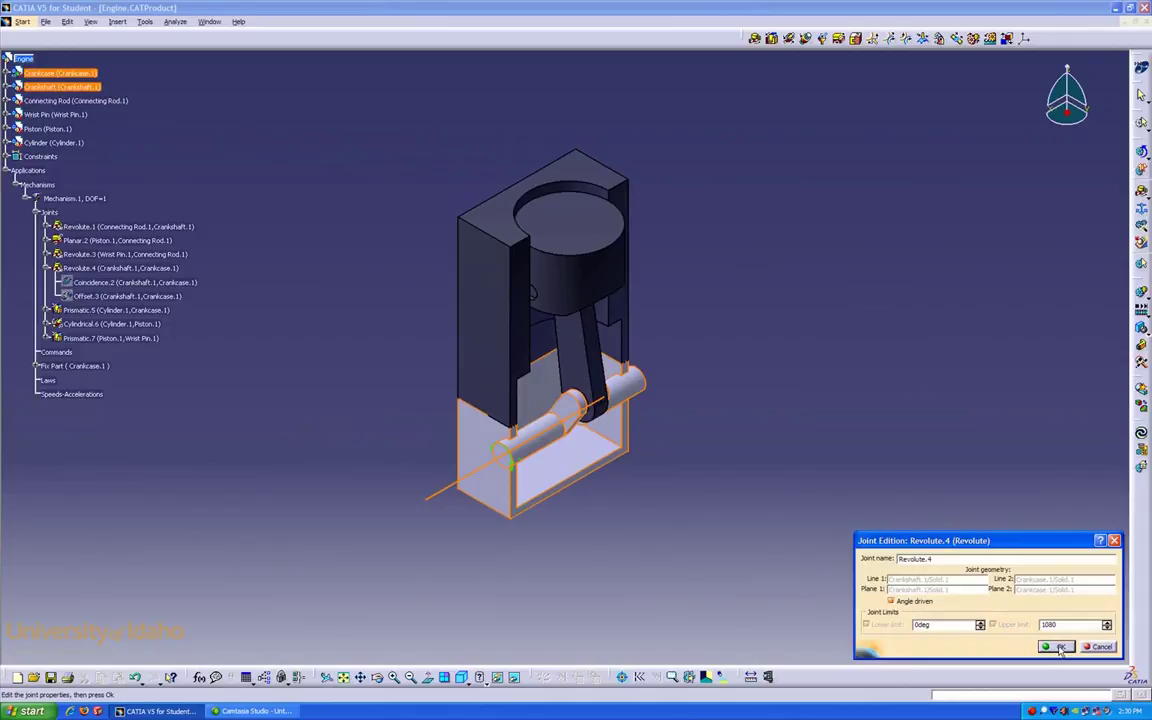
left_click(1058, 647)
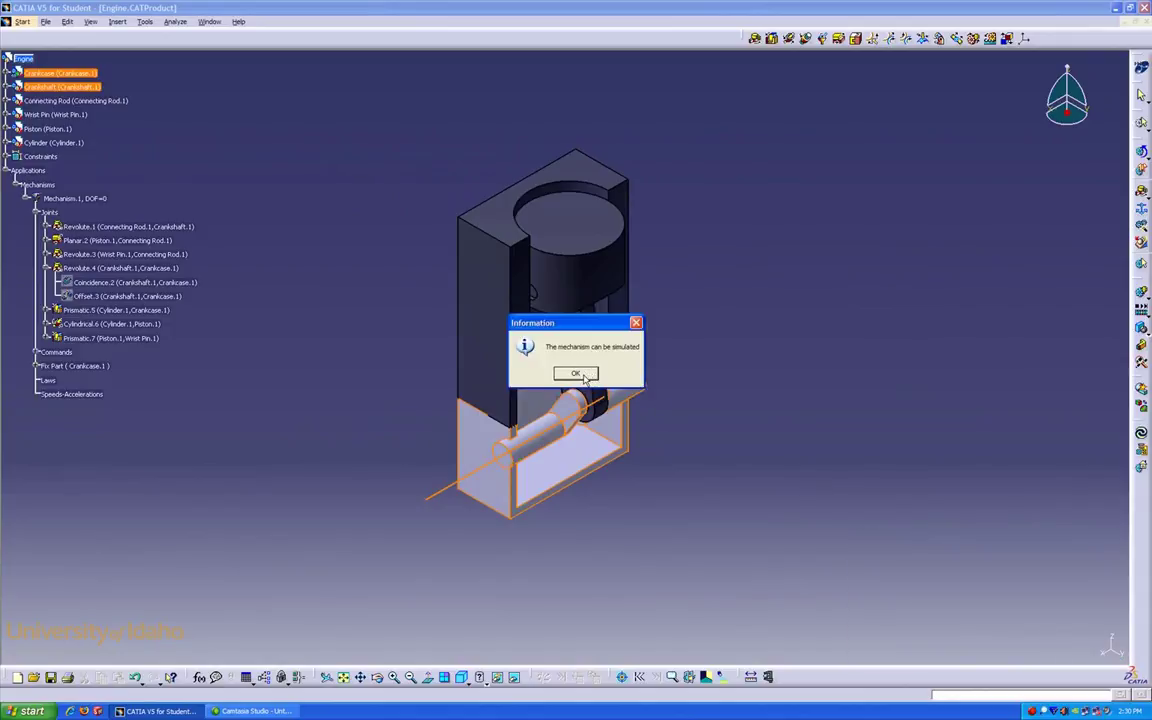
left_click(576, 374)
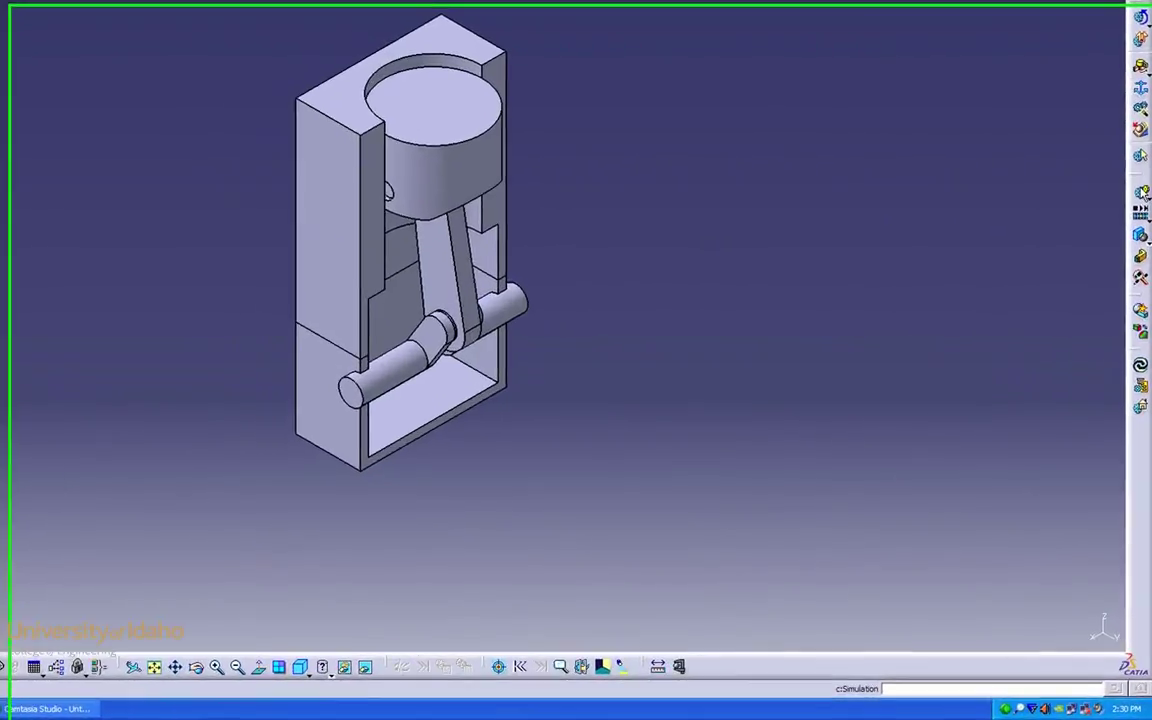
Step: Start a simulation of Mechanism.1 and preview the crank motion before returning it to 0
left_click(1141, 291)
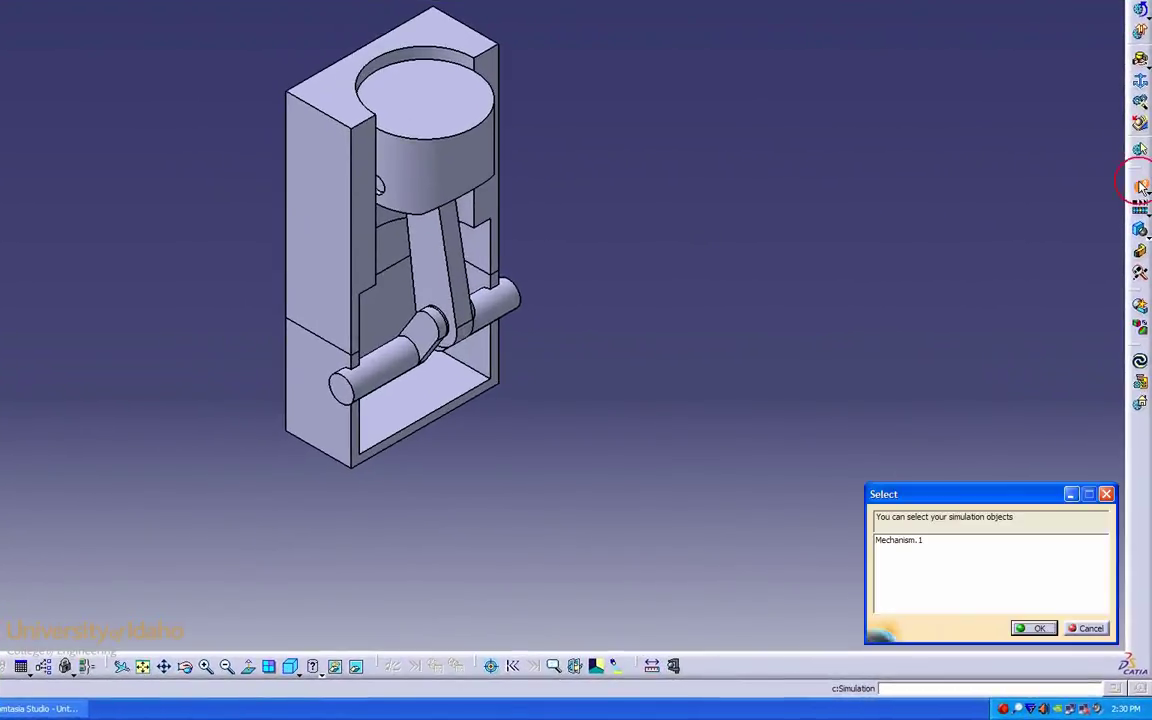
left_click(900, 540)
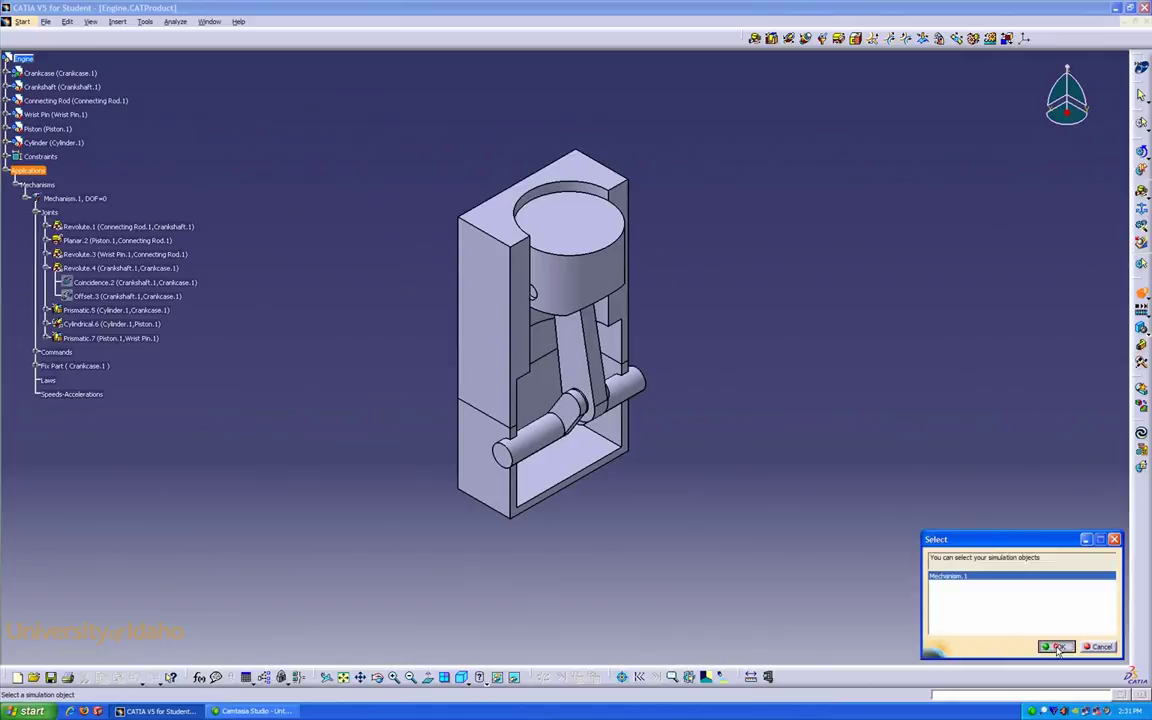
left_click(1034, 628)
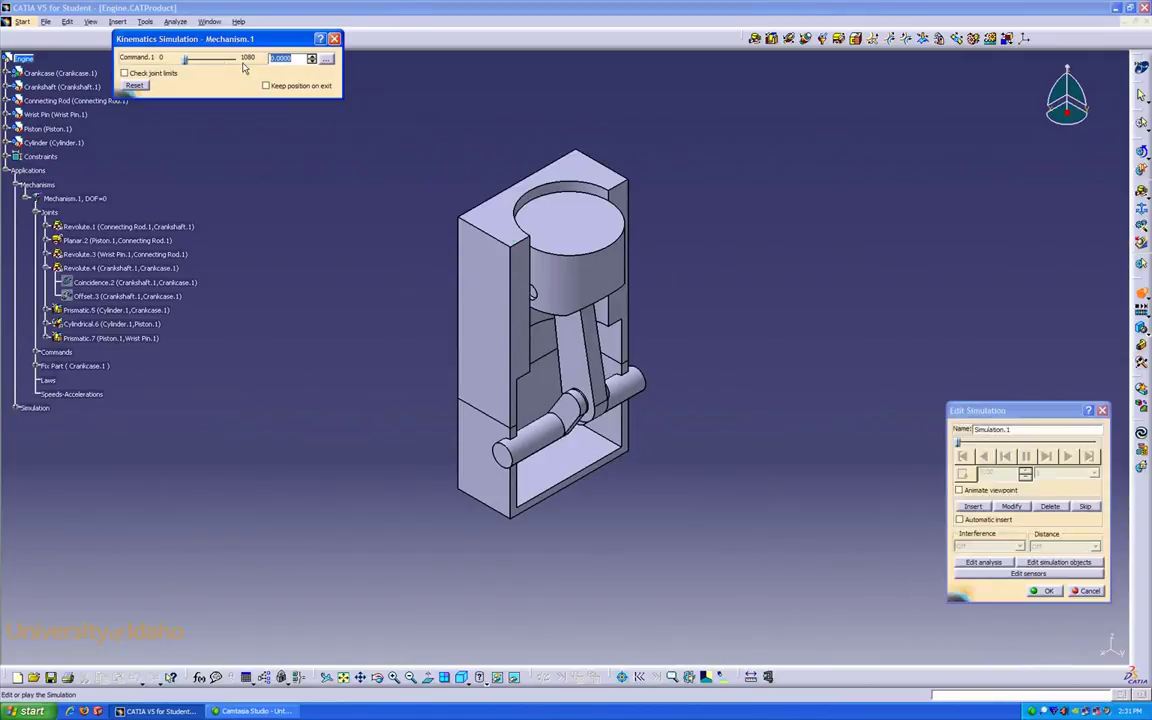
left_click_drag(184, 62, 222, 61)
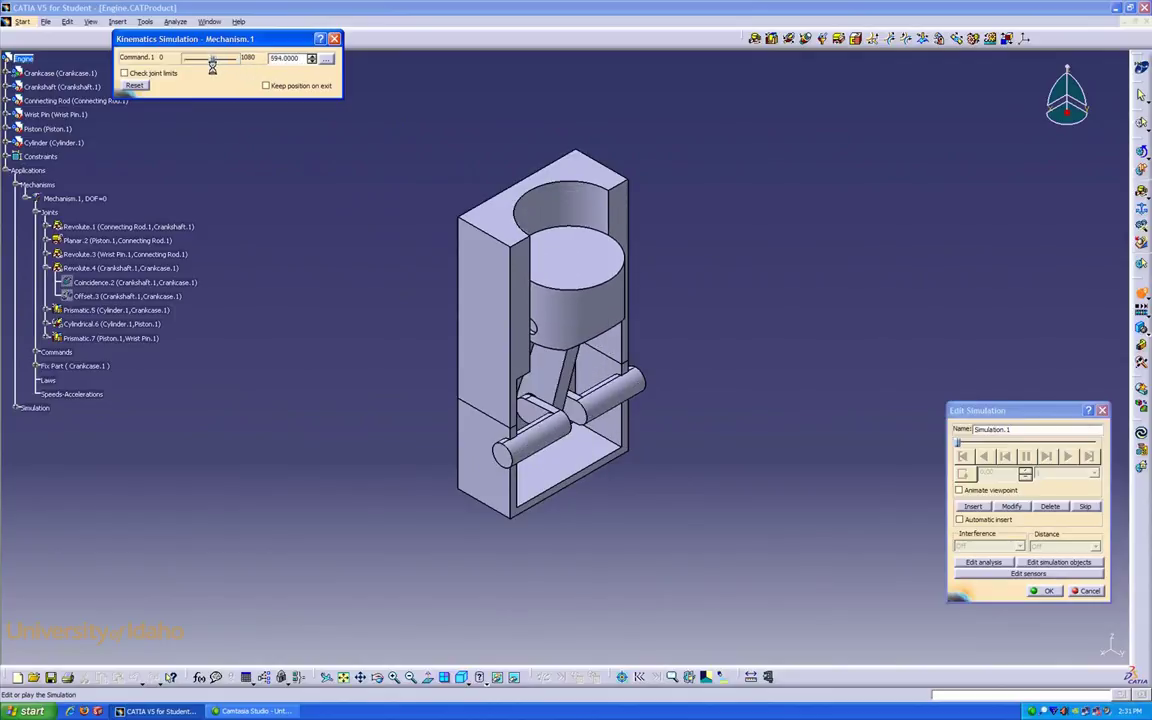
left_click_drag(212, 62, 185, 62)
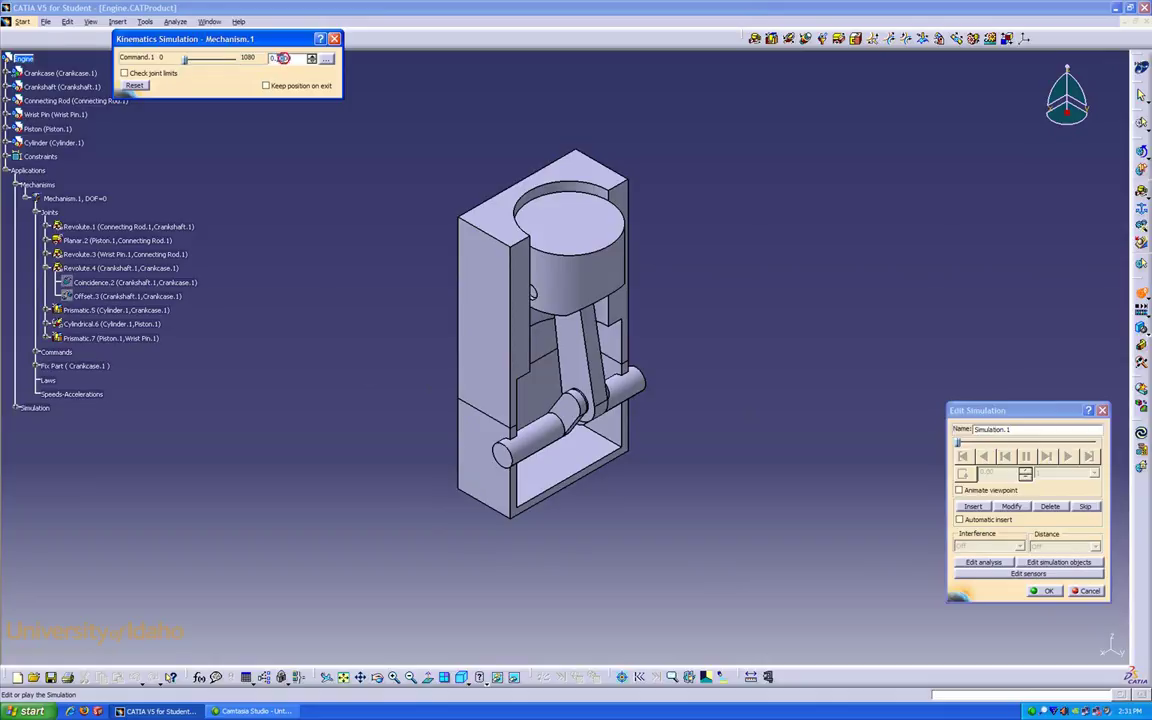
Step: Record crank positions at 360, 720 and 1080 degrees in Simulation.1
left_click_drag(294, 58, 268, 58)
type("360")
left_click(972, 507)
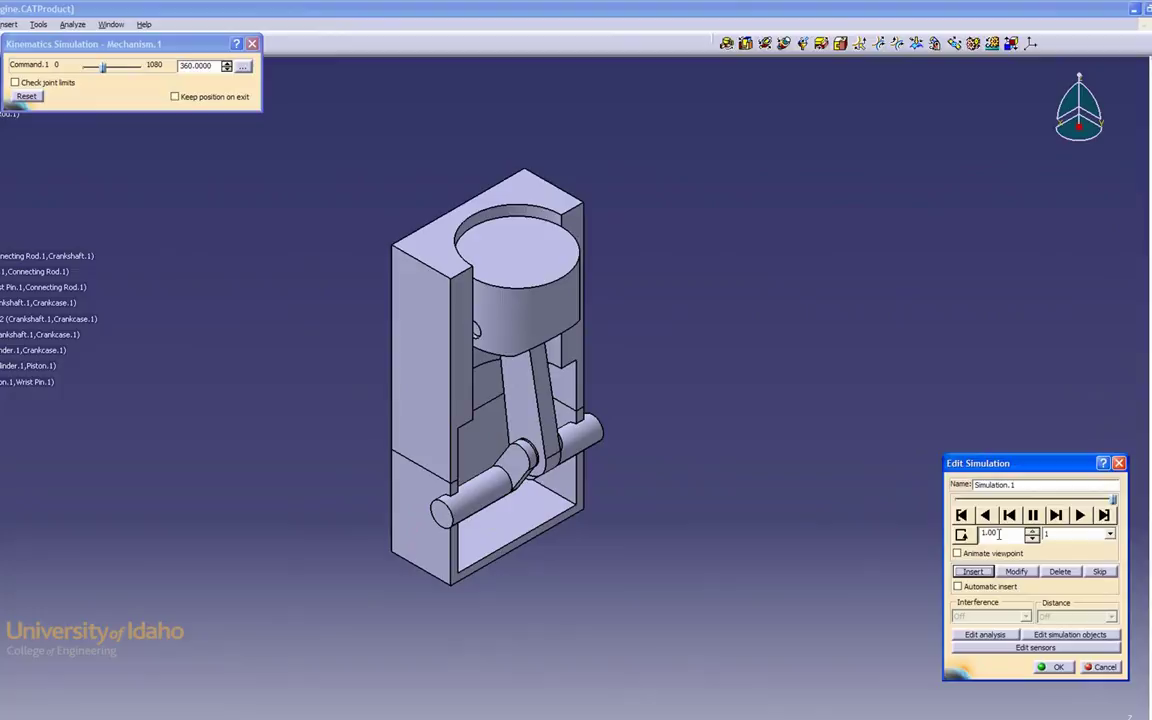
double_click(209, 67)
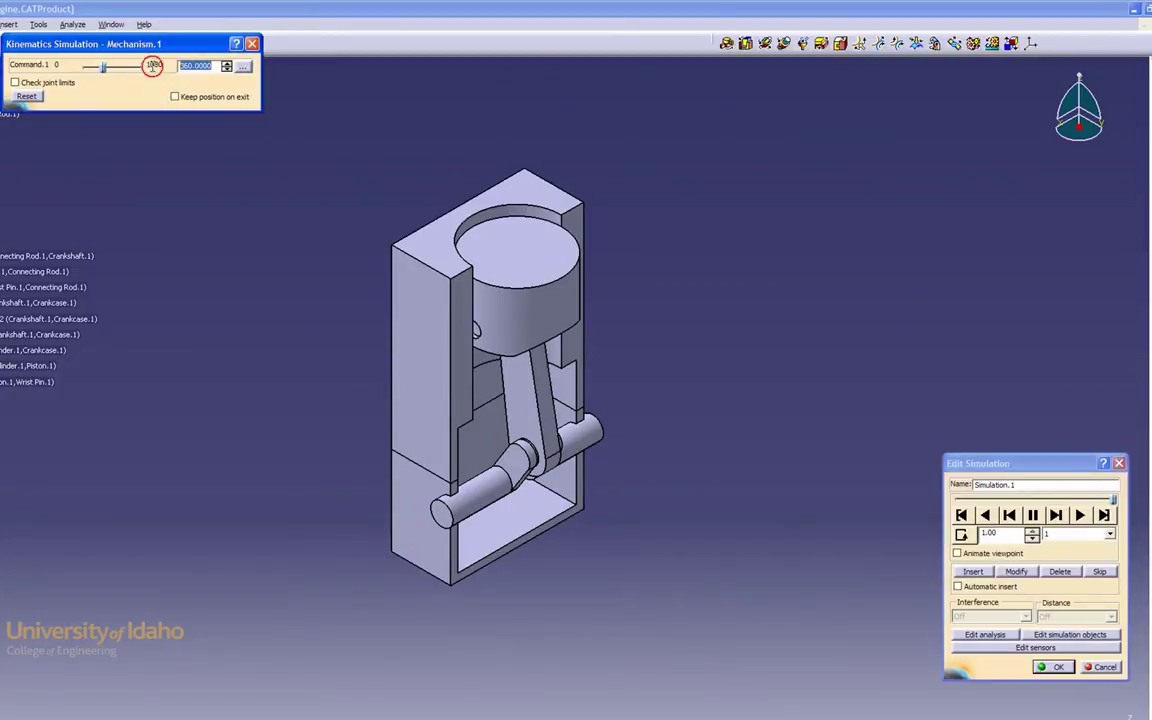
type("720")
left_click(972, 571)
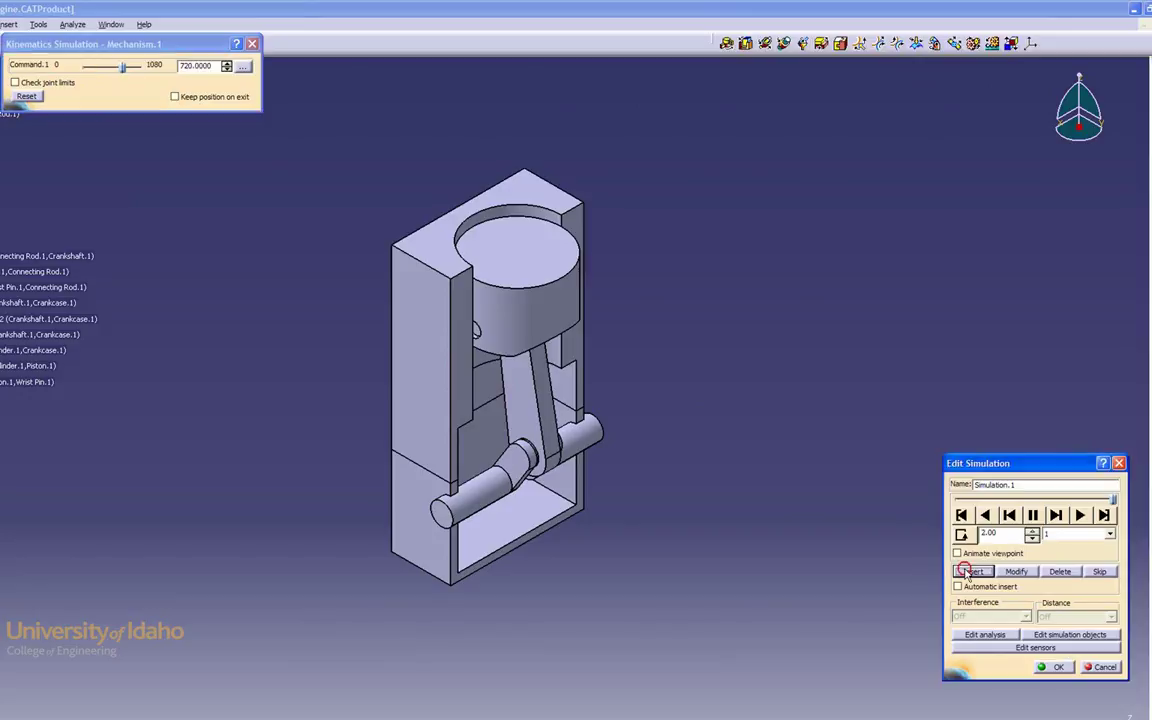
left_click_drag(122, 65, 143, 65)
double_click(1011, 533)
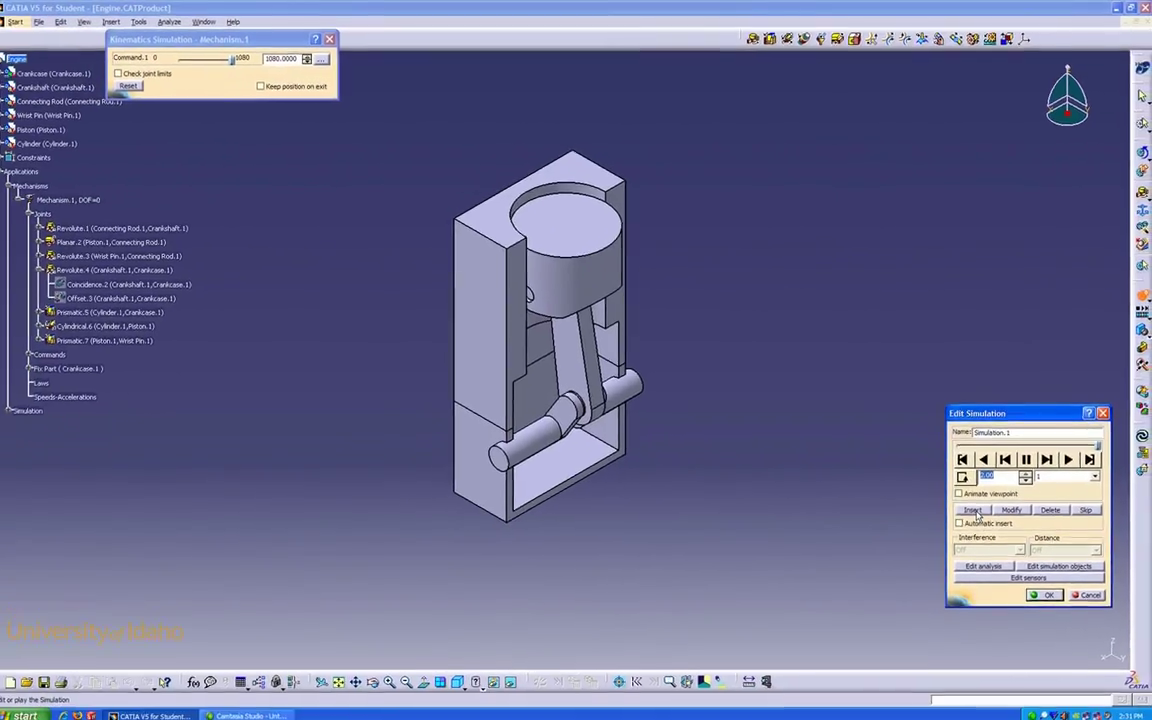
left_click(973, 571)
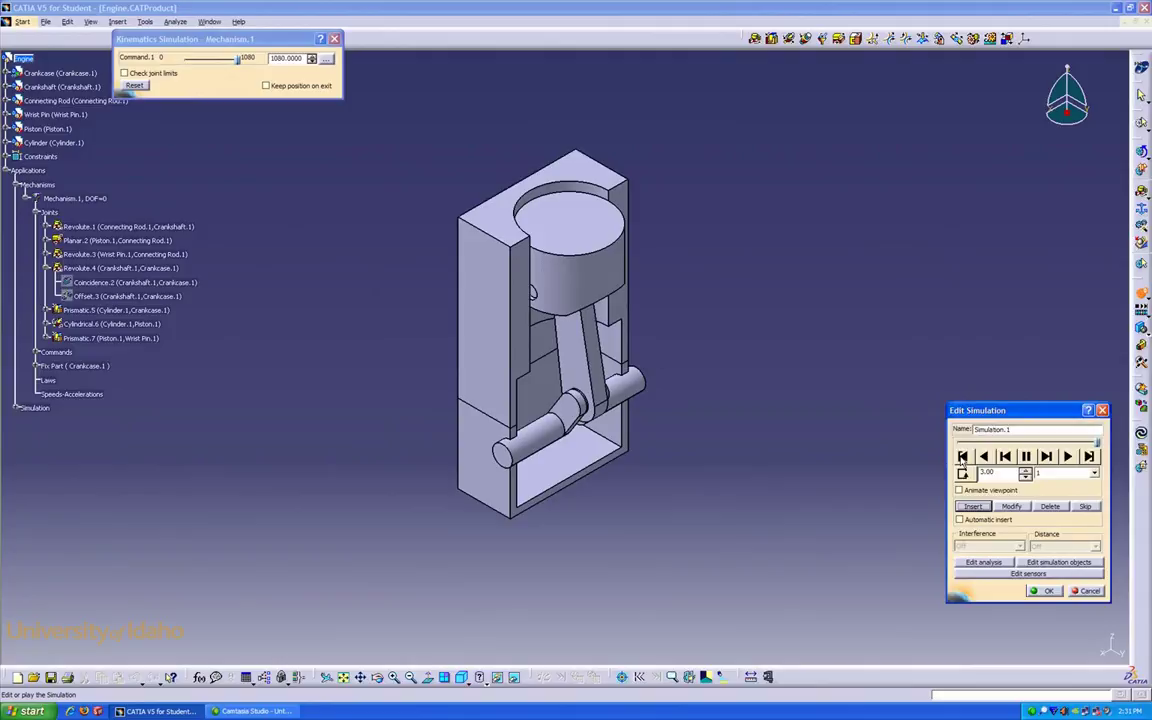
Step: Play Simulation.1 from the start, then replay it with a 0.01 step size
left_click(962, 456)
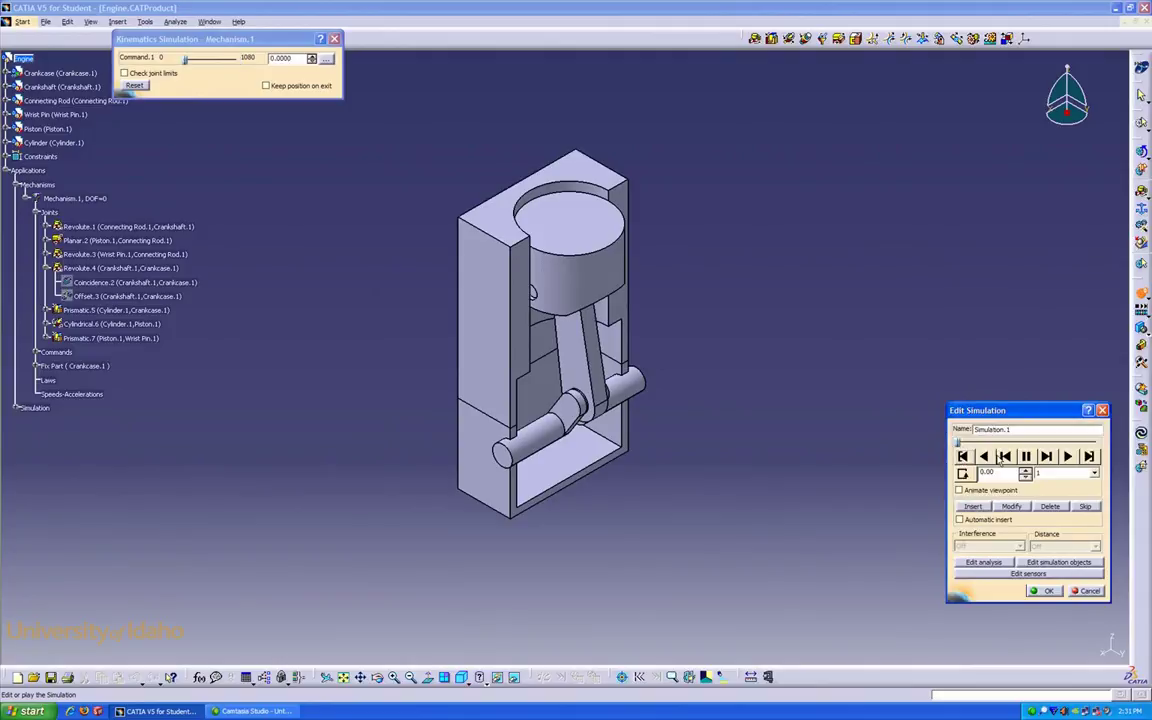
left_click(1067, 456)
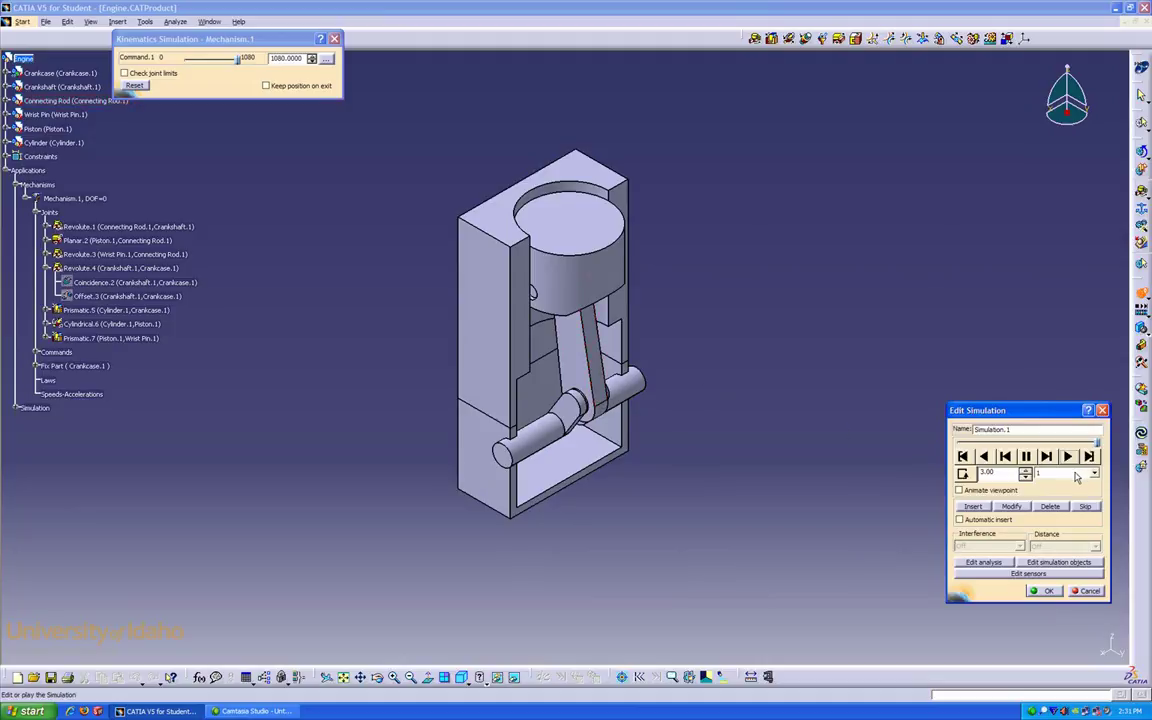
left_click(1076, 474)
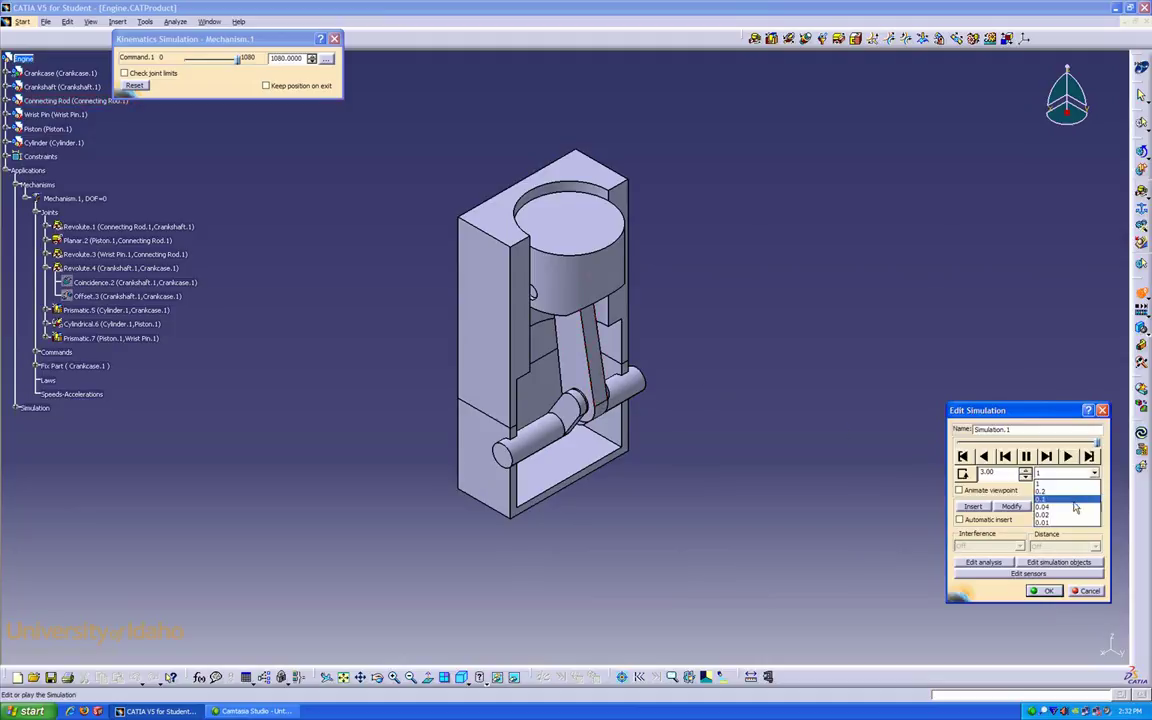
left_click(1074, 521)
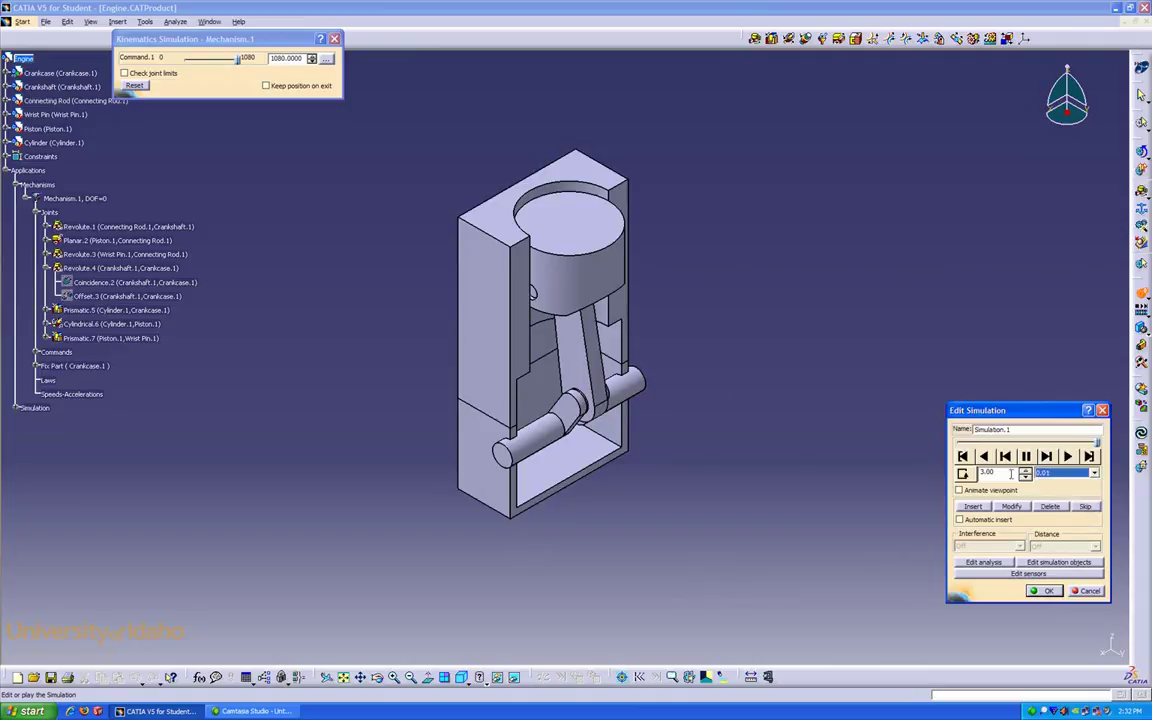
left_click(962, 456)
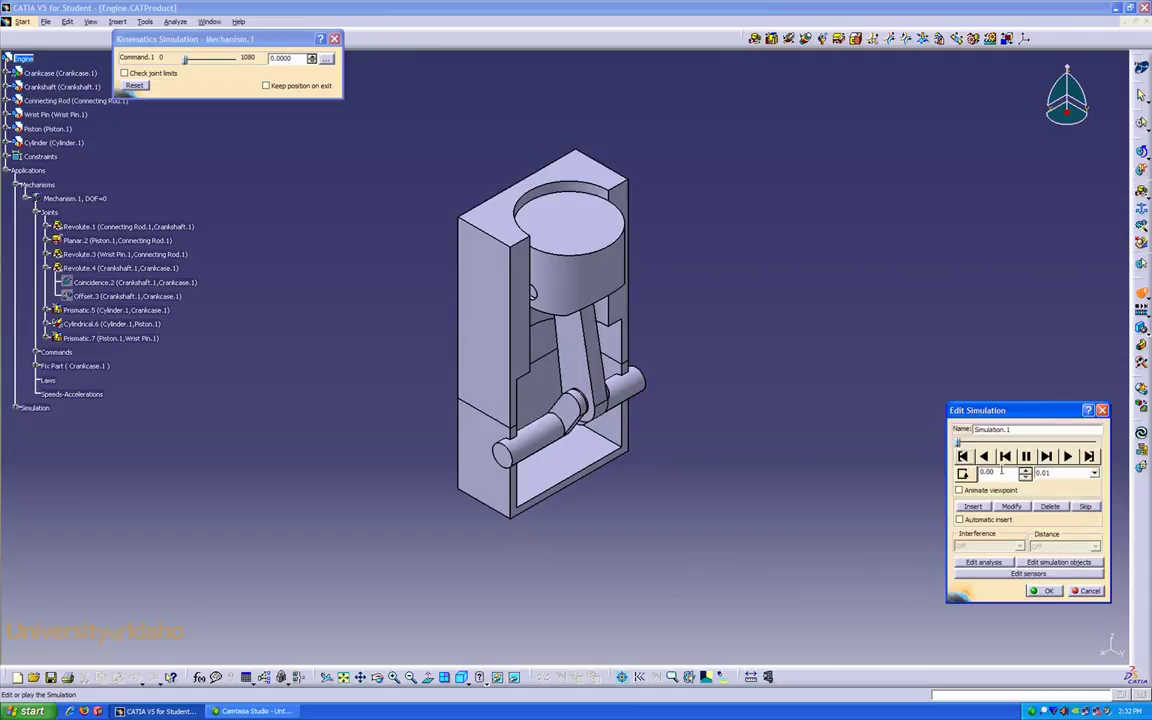
left_click(1067, 456)
left_click(1041, 591)
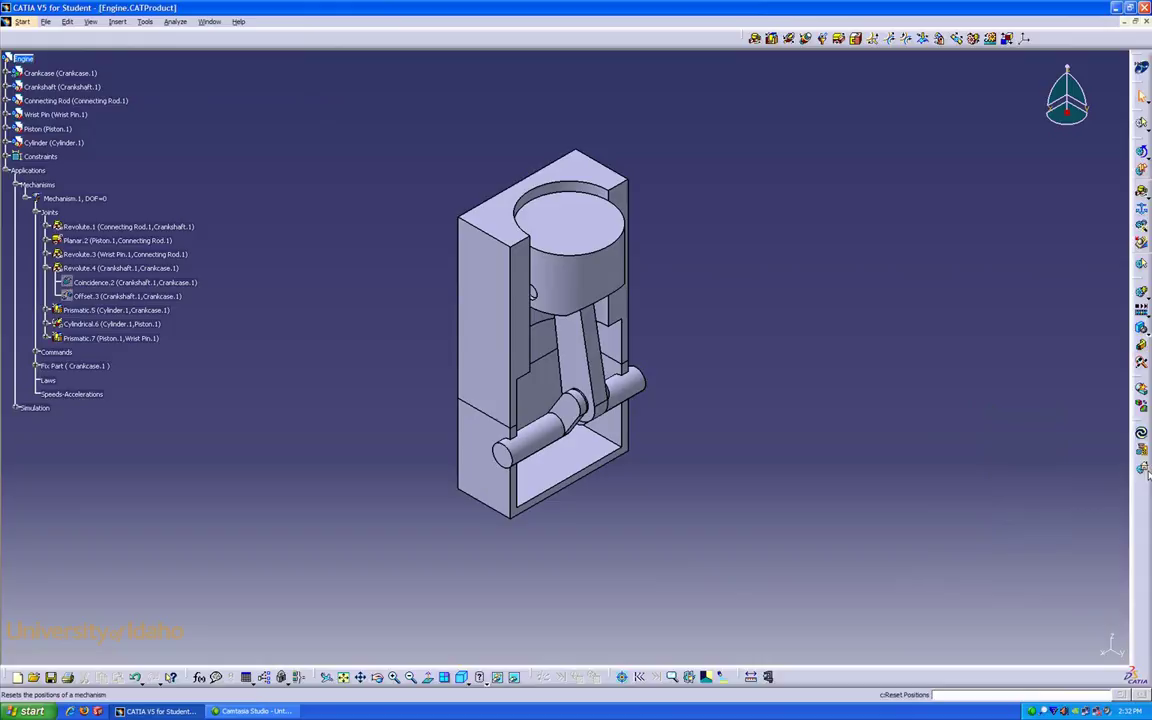
left_click(23, 22)
mouse_move(27, 36)
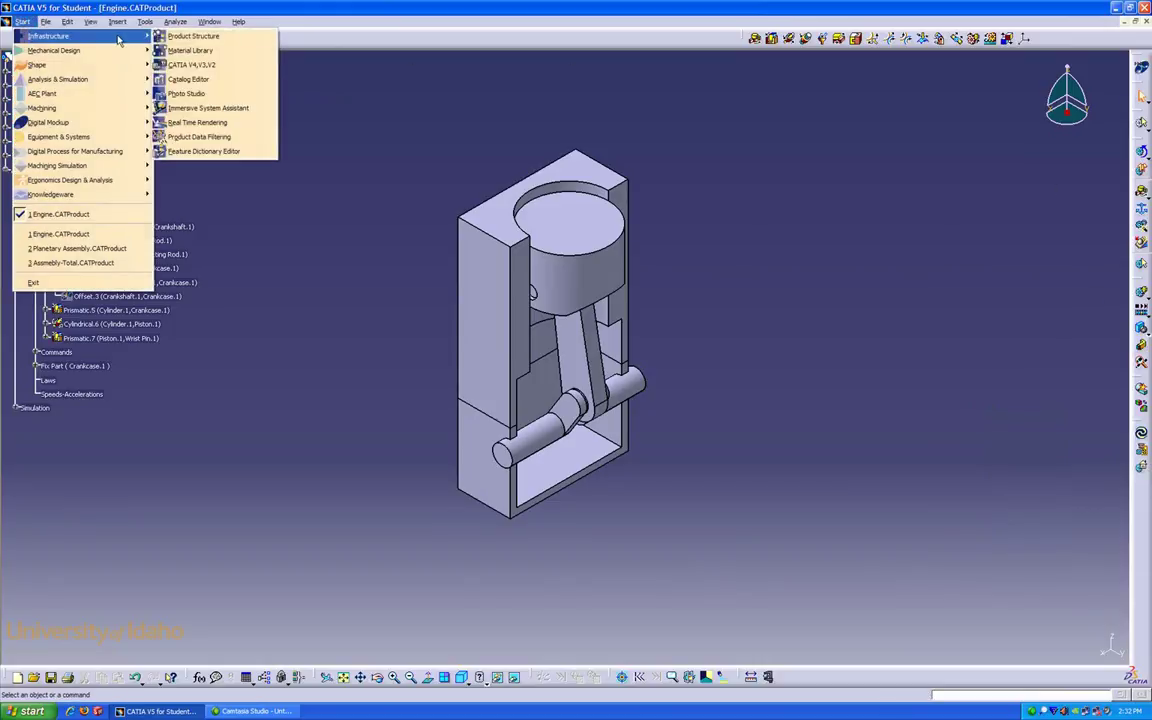
left_click(181, 93)
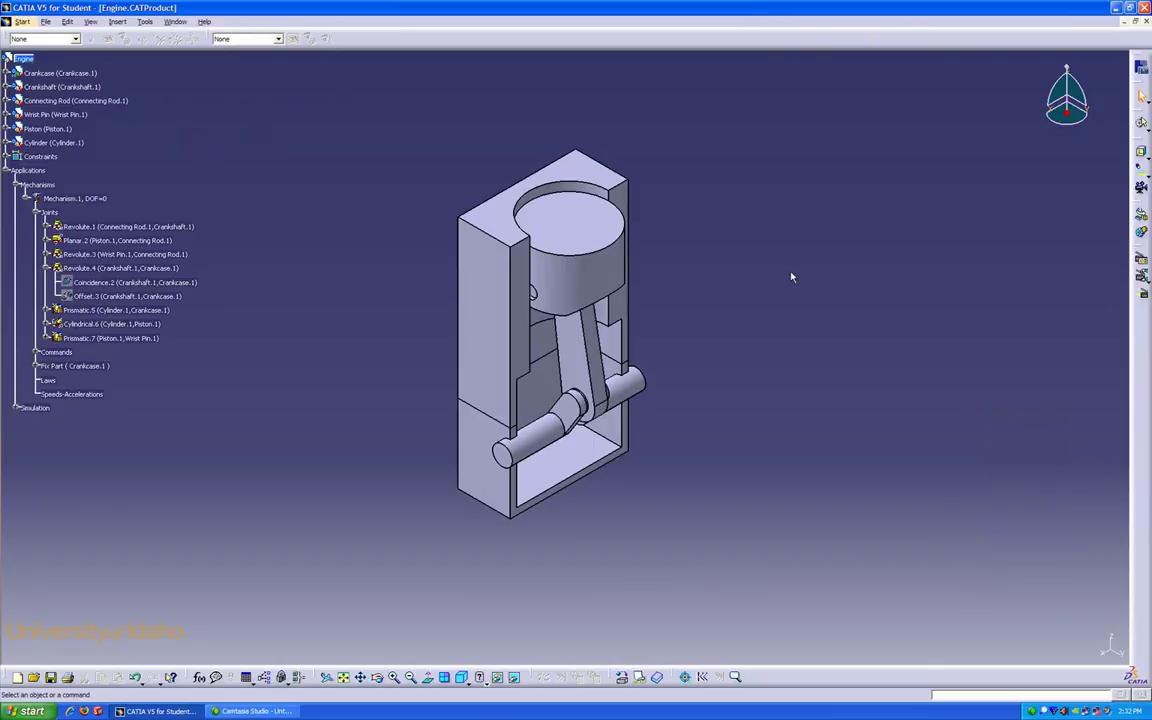
middle_click_drag(712, 371, 980, 270)
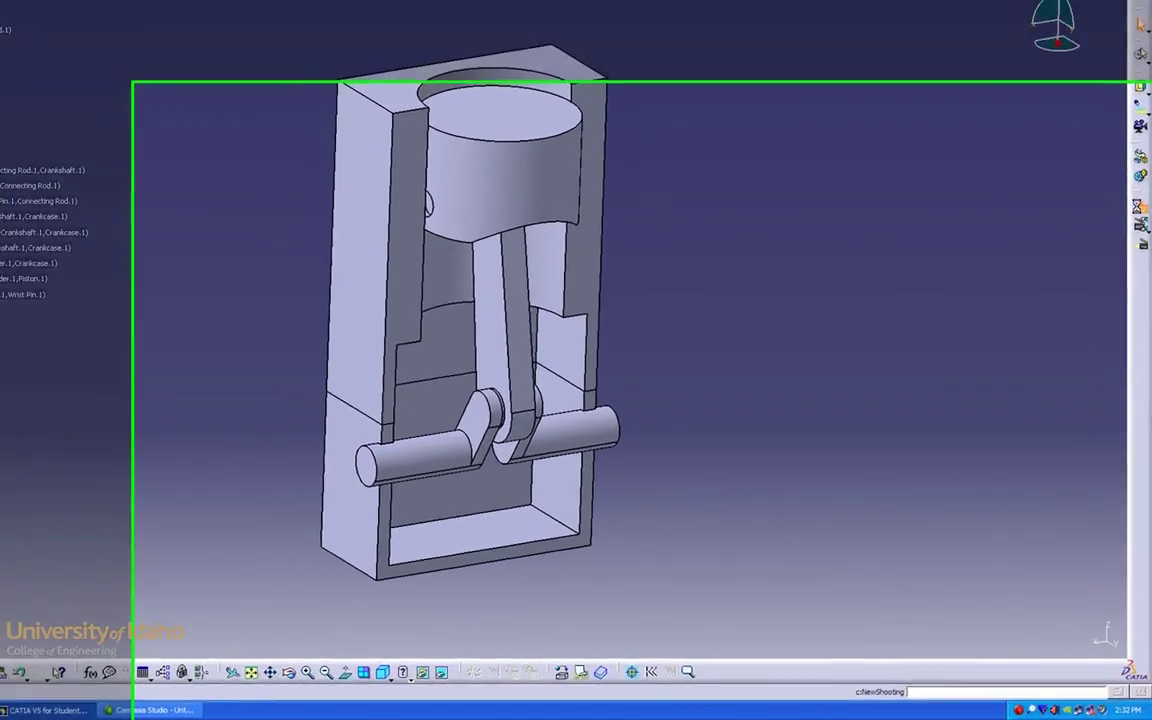
Step: Create a shooting animating Simulation.1 with a 3-second duration and select the frequency field
left_click(1141, 262)
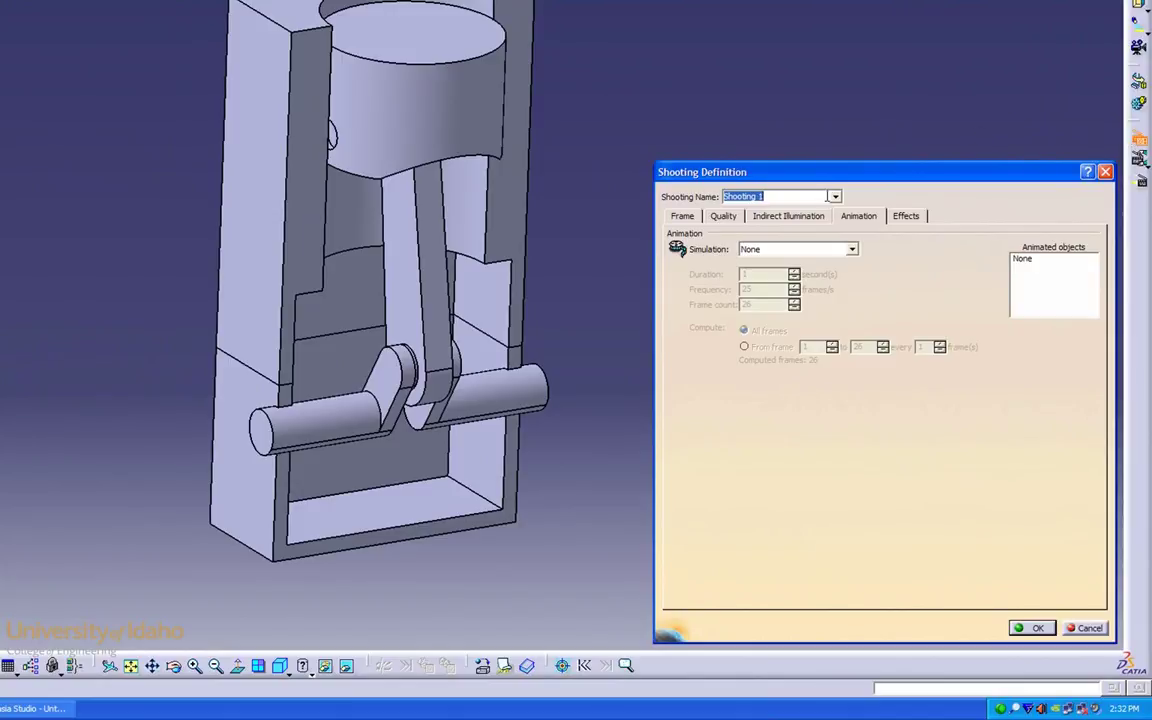
left_click(791, 249)
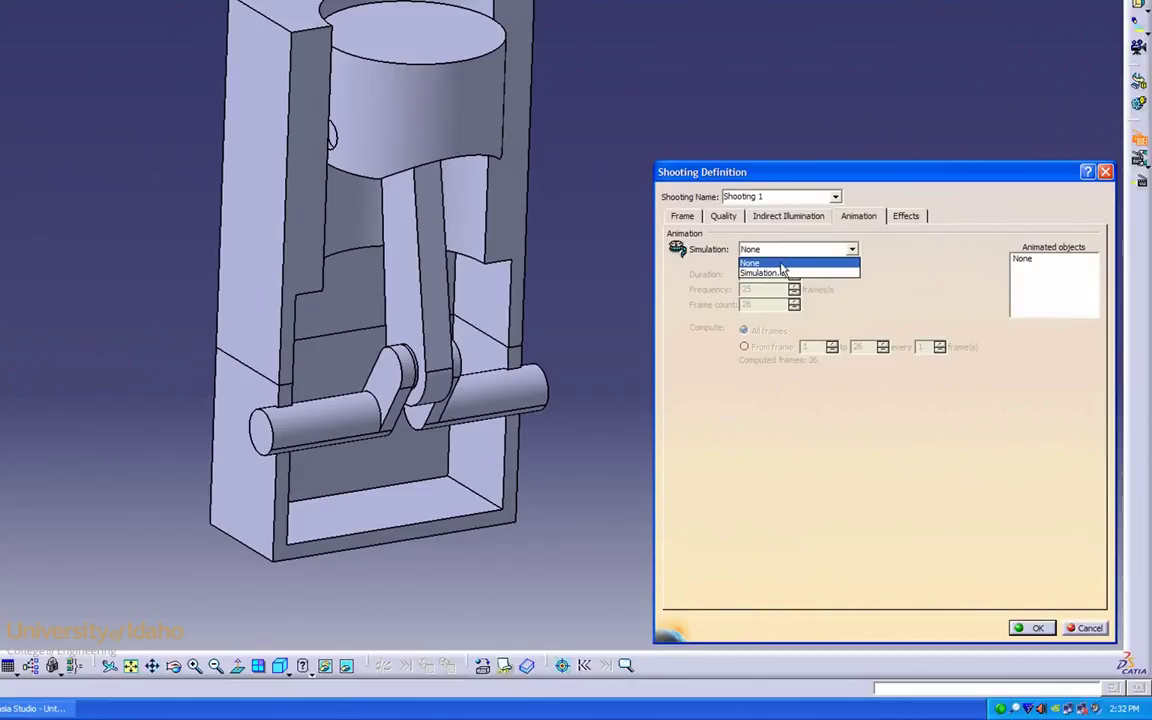
left_click(780, 272)
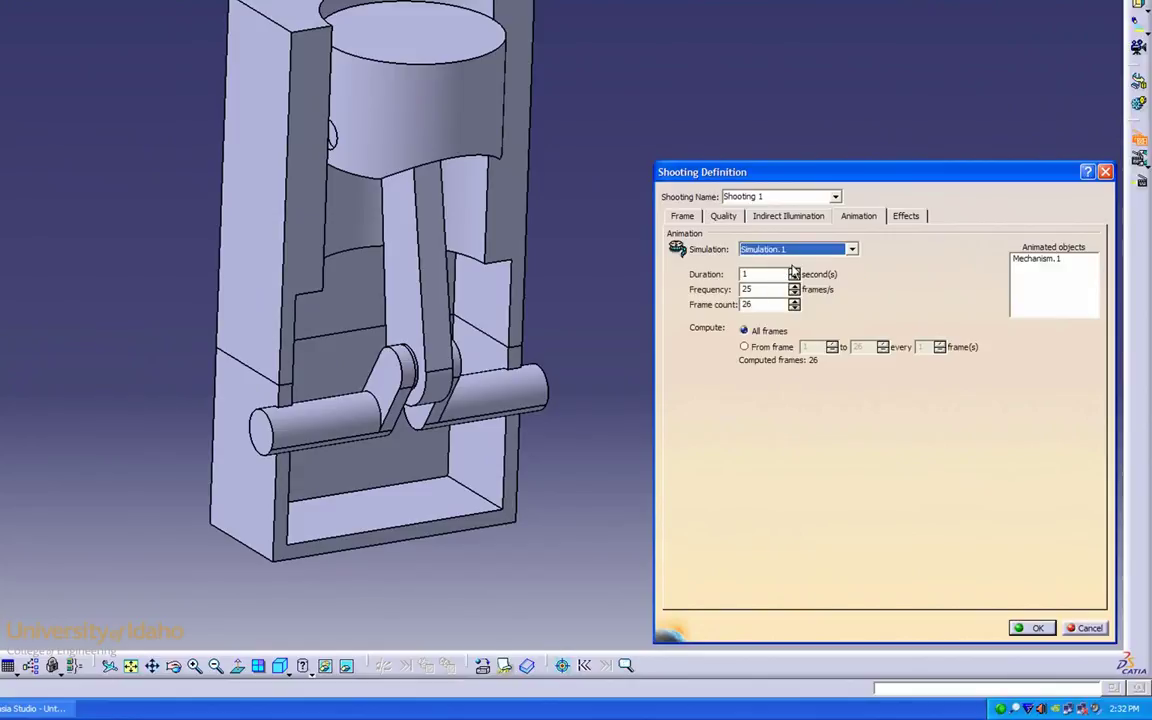
left_click(793, 271)
left_click(793, 271)
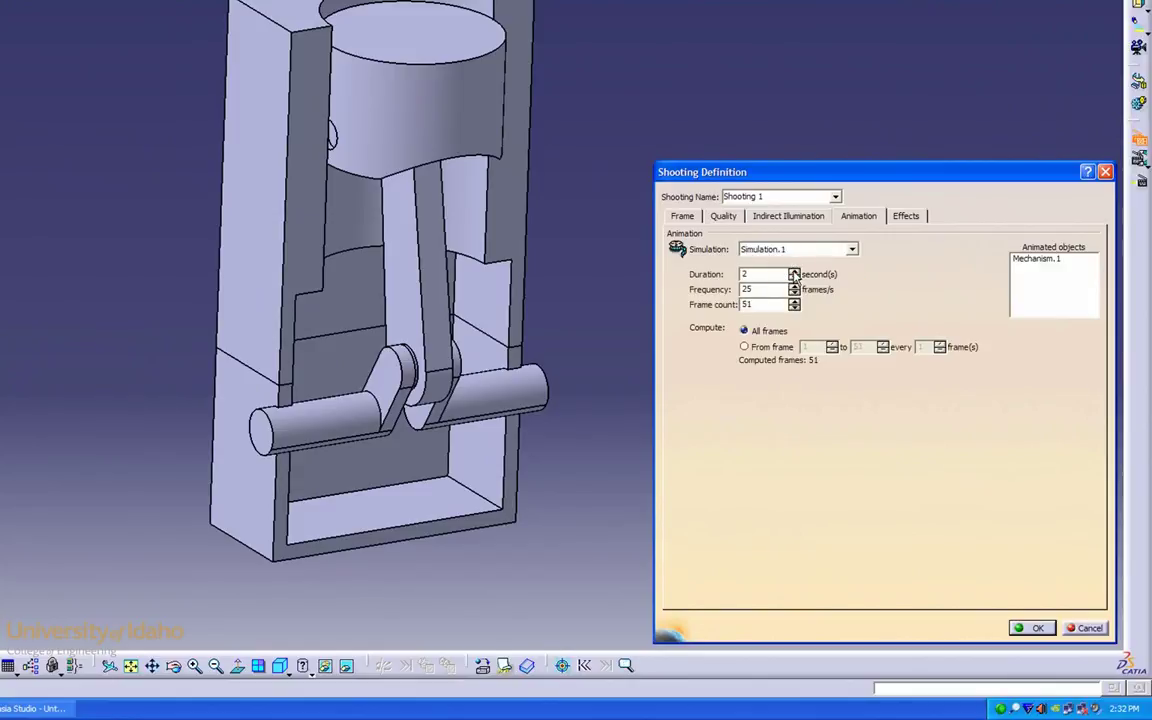
double_click(748, 289)
Step: Set frequency 20 and 1000x750 frames, saved on disk to the Desktop as Microsoft AVI
type("20")
left_click(682, 216)
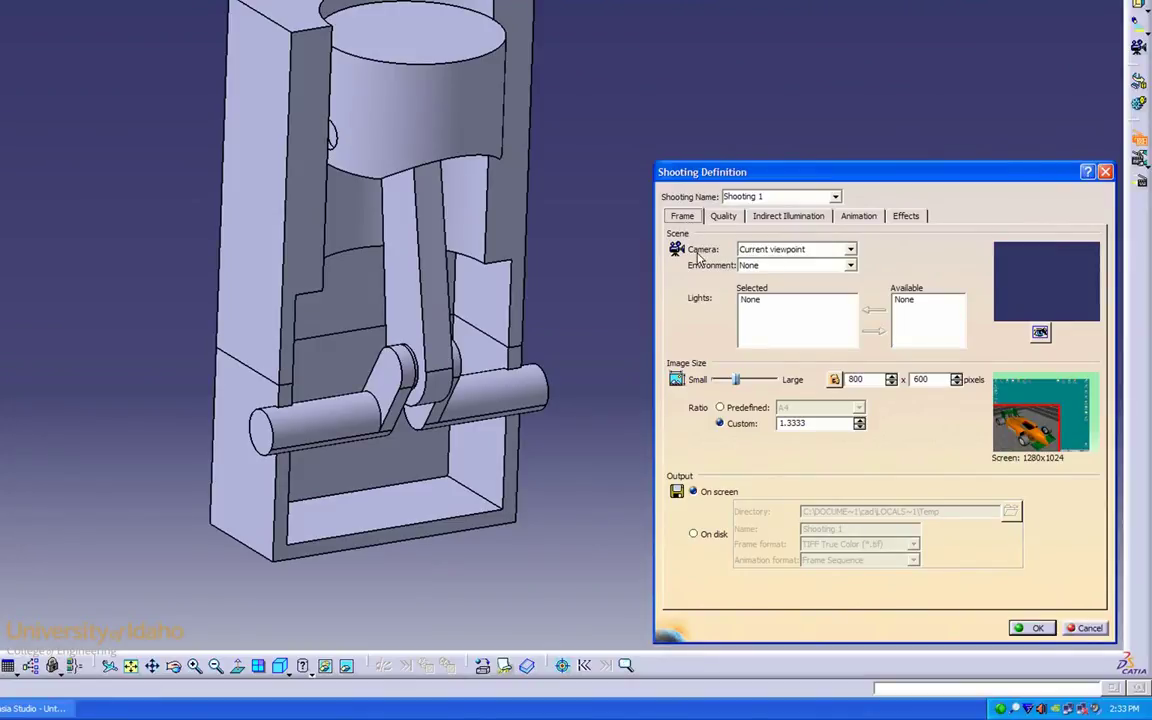
left_click_drag(737, 384, 742, 384)
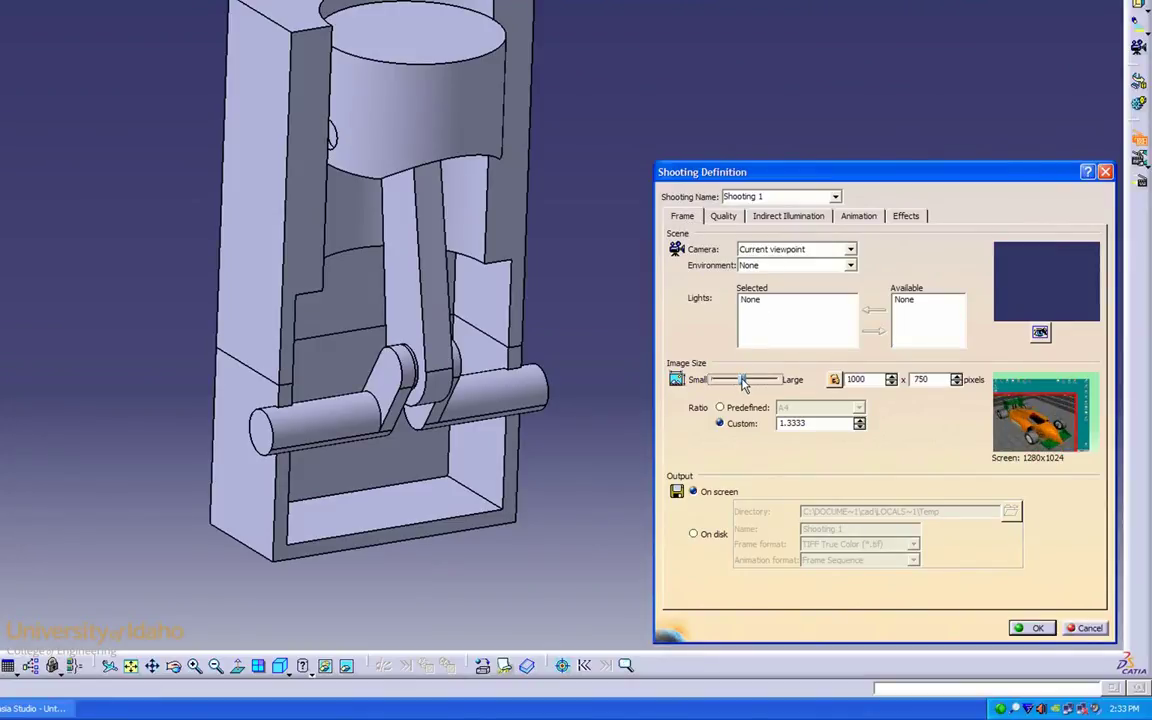
left_click(694, 534)
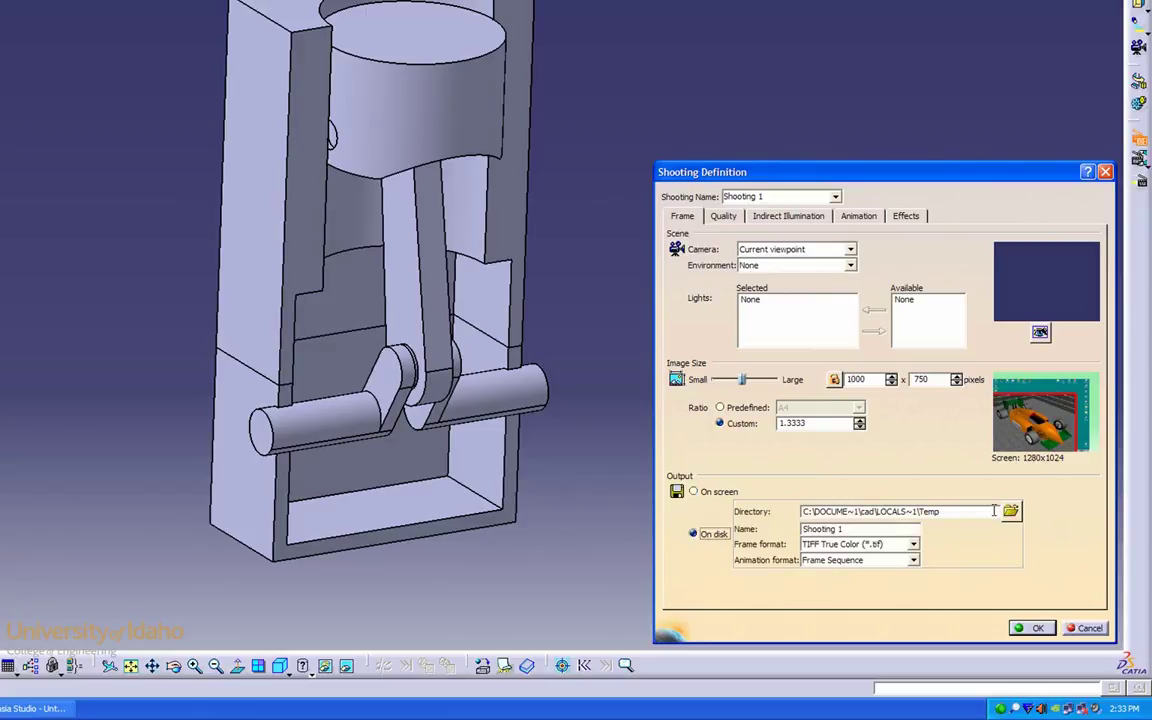
left_click(1011, 511)
left_click(338, 171)
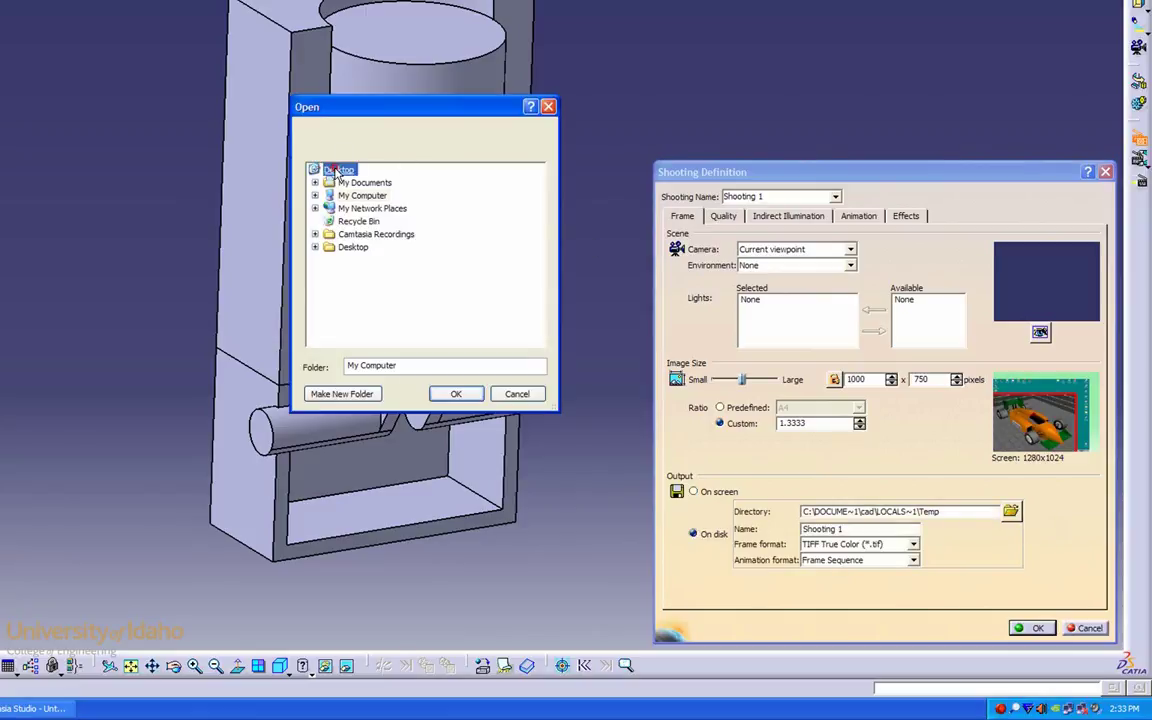
left_click(455, 393)
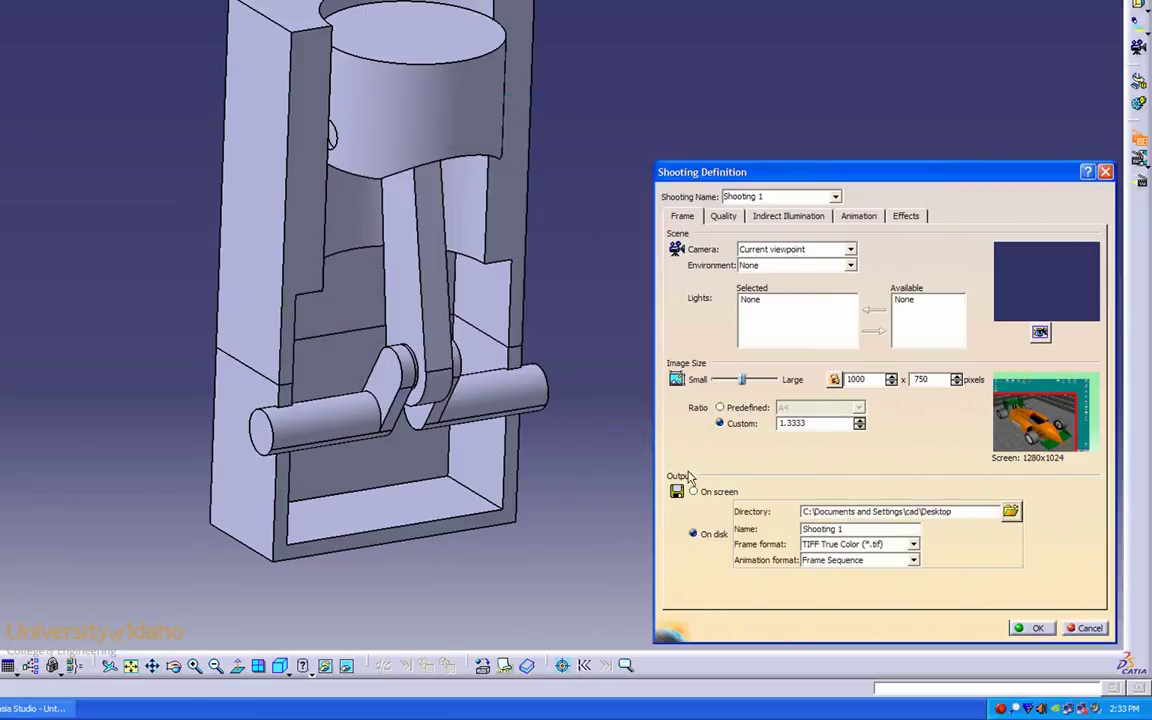
left_click(862, 562)
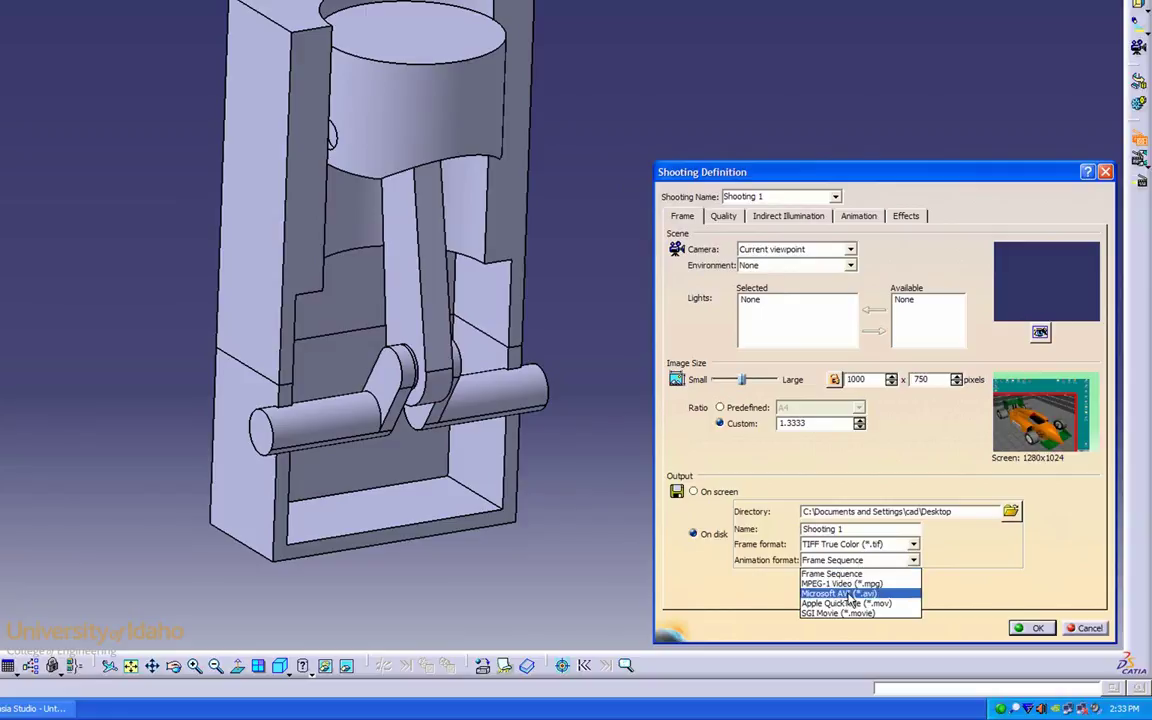
left_click(846, 595)
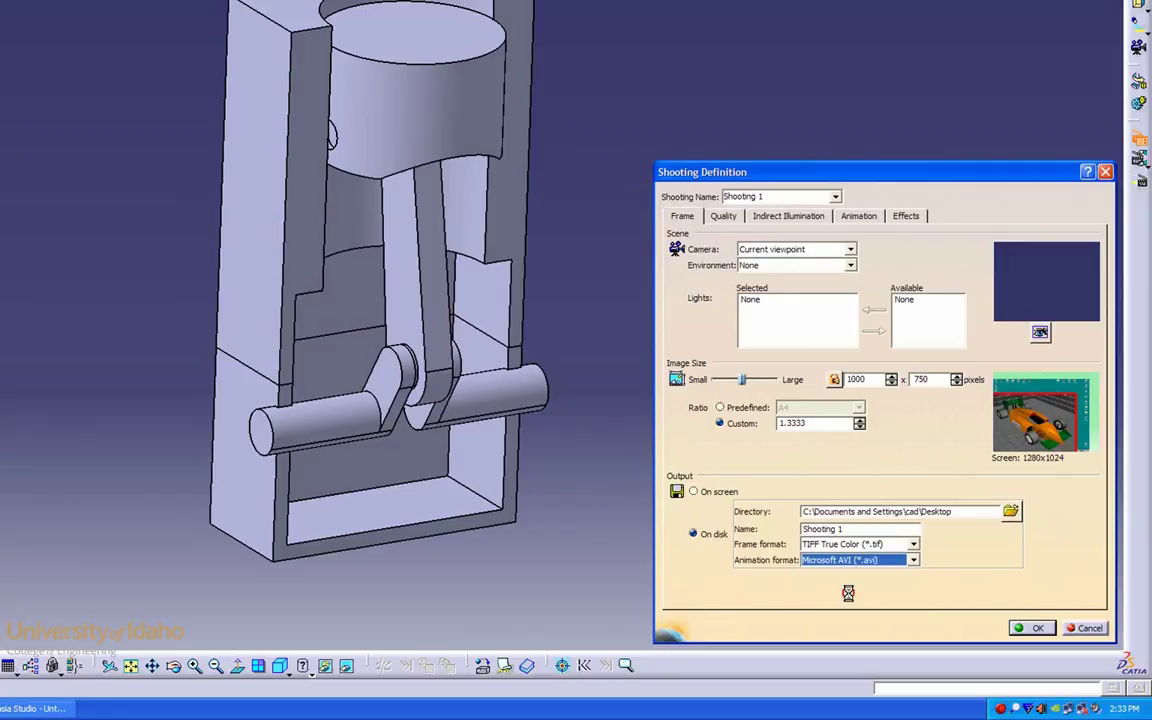
Step: Activate the Cartoon effect with thinner 0.1% contours and accept Shooting 1
left_click(908, 217)
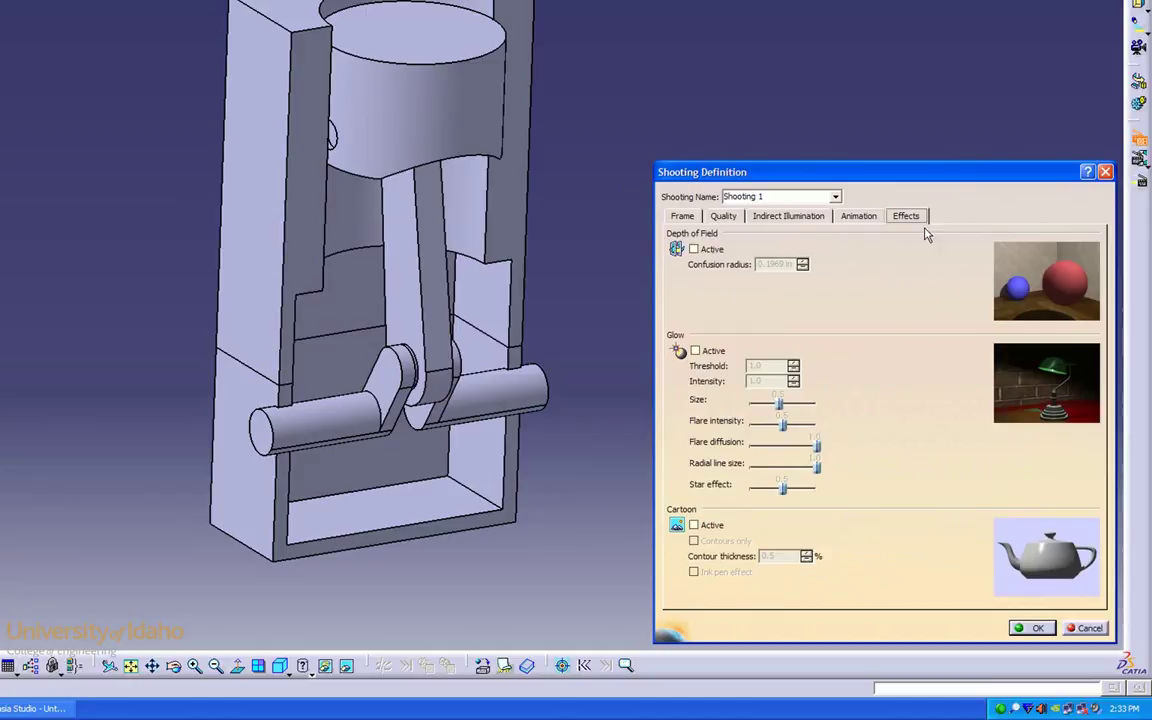
left_click(694, 525)
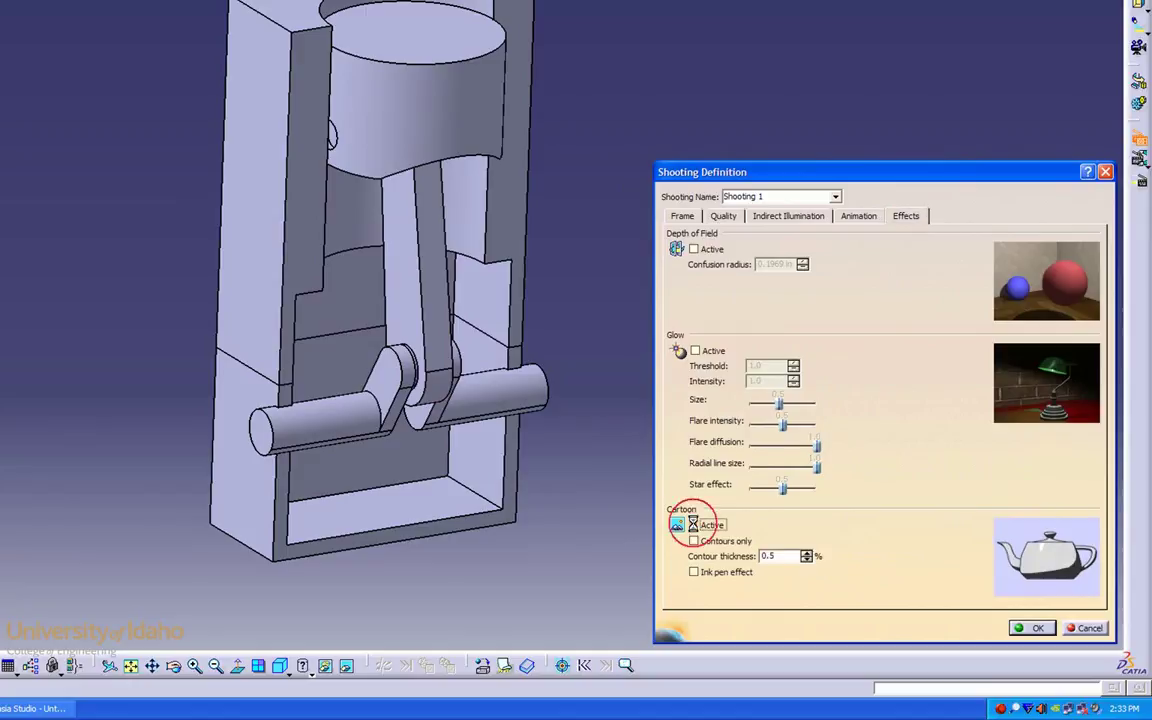
left_click(806, 559)
left_click(806, 559)
left_click(806, 559)
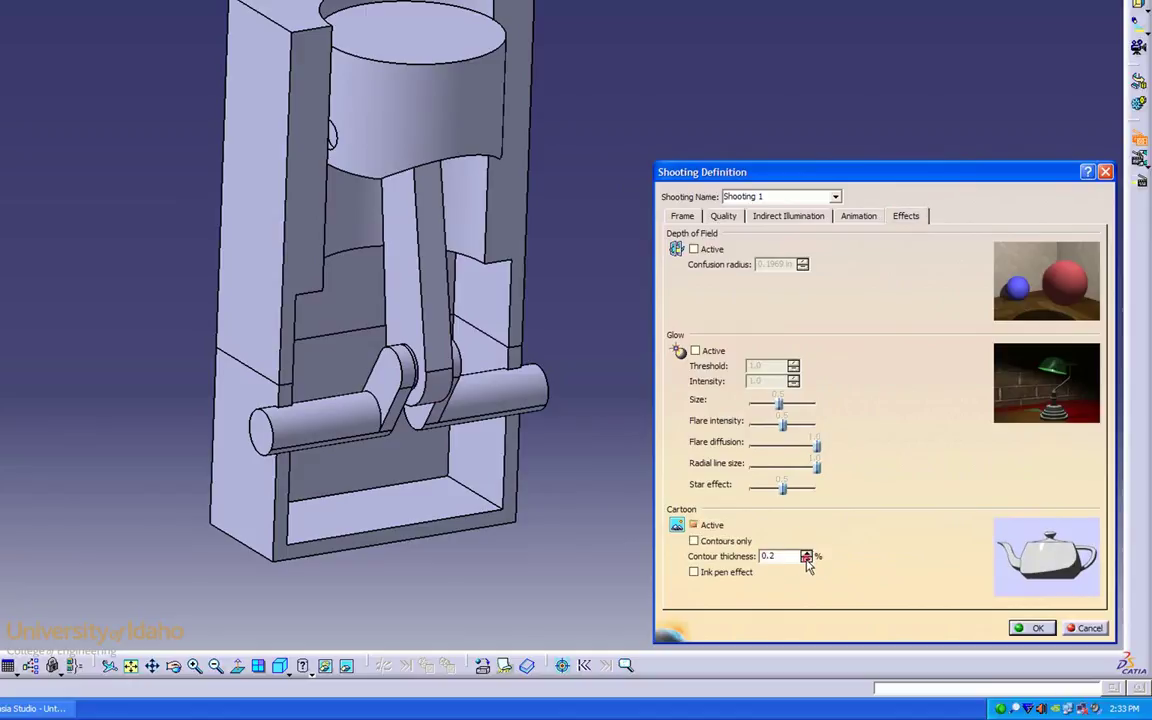
left_click(806, 559)
left_click(1031, 628)
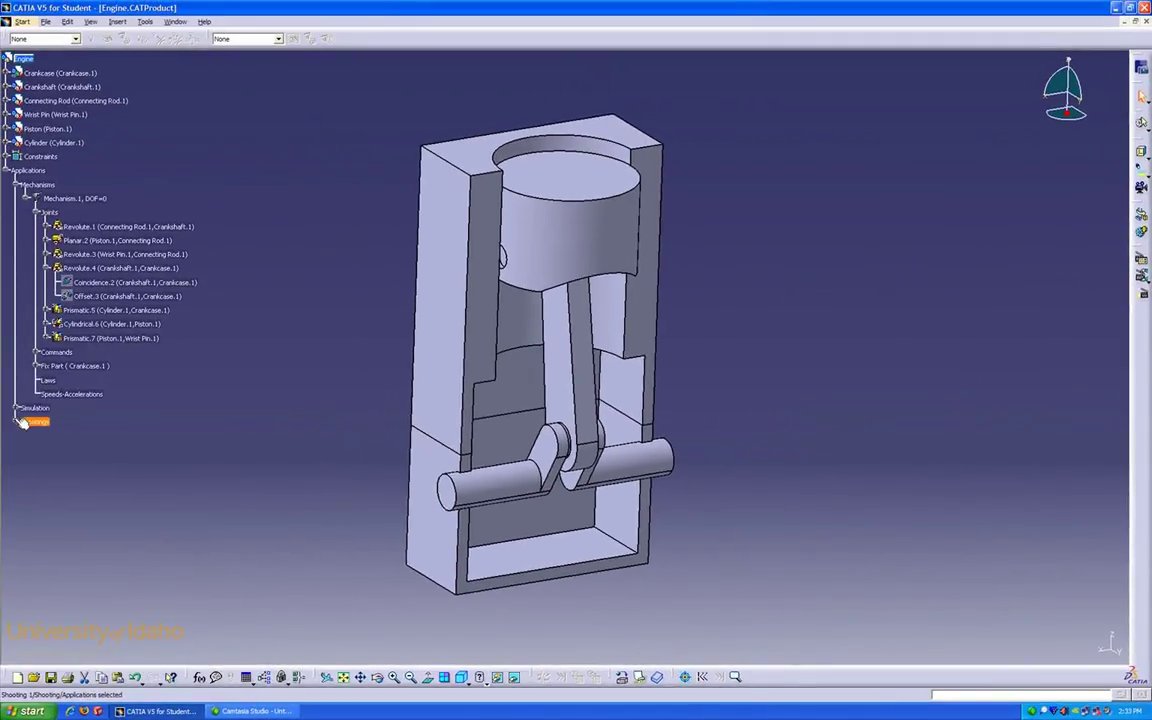
Step: Render Shooting.1 as an animation to Shooting 1.avi on the Desktop, then dismiss the rendering output
left_click(18, 422)
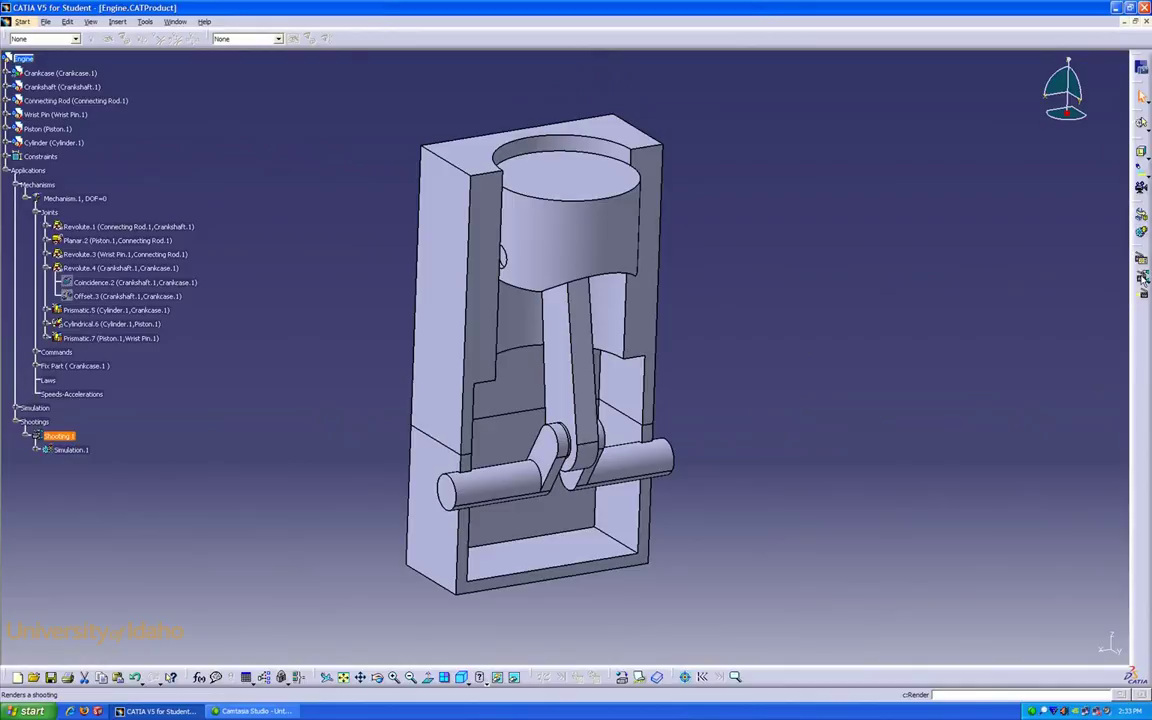
left_click(1142, 281)
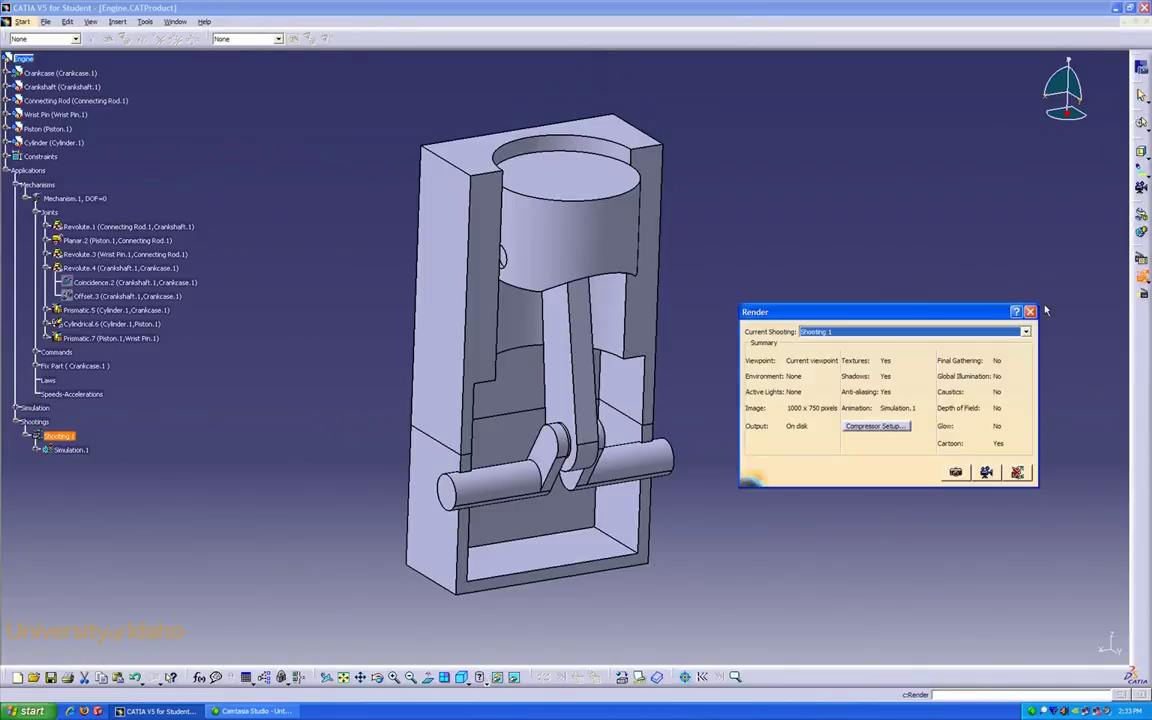
left_click(986, 472)
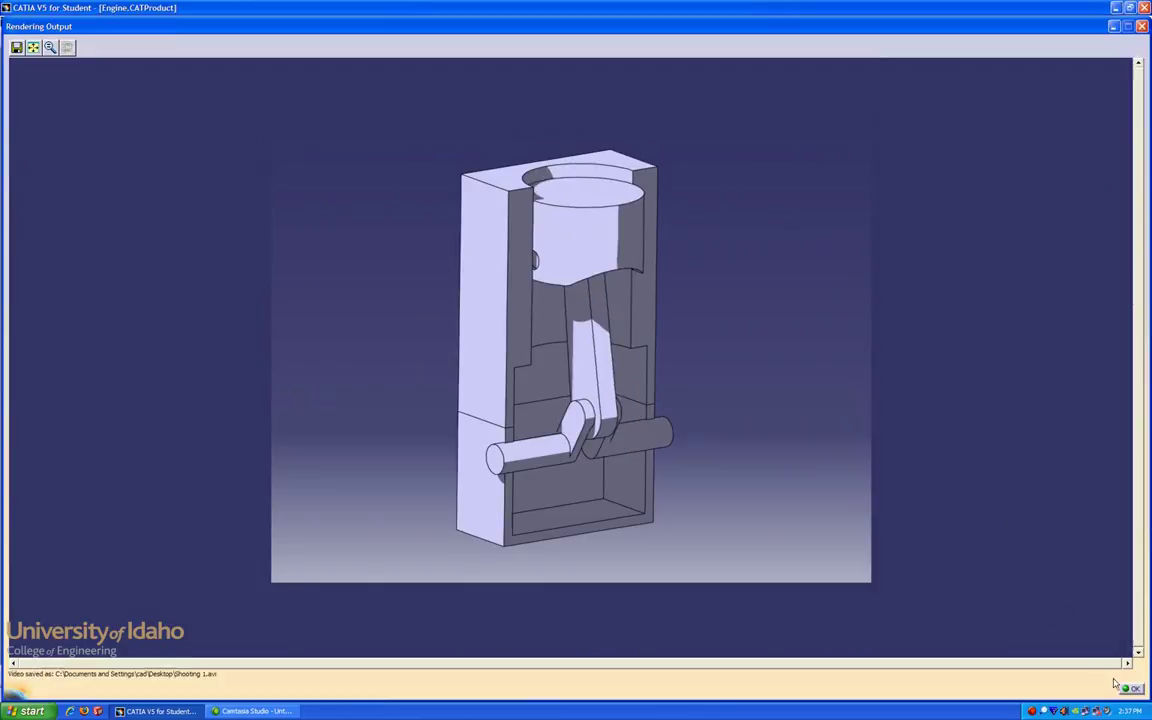
left_click(1135, 690)
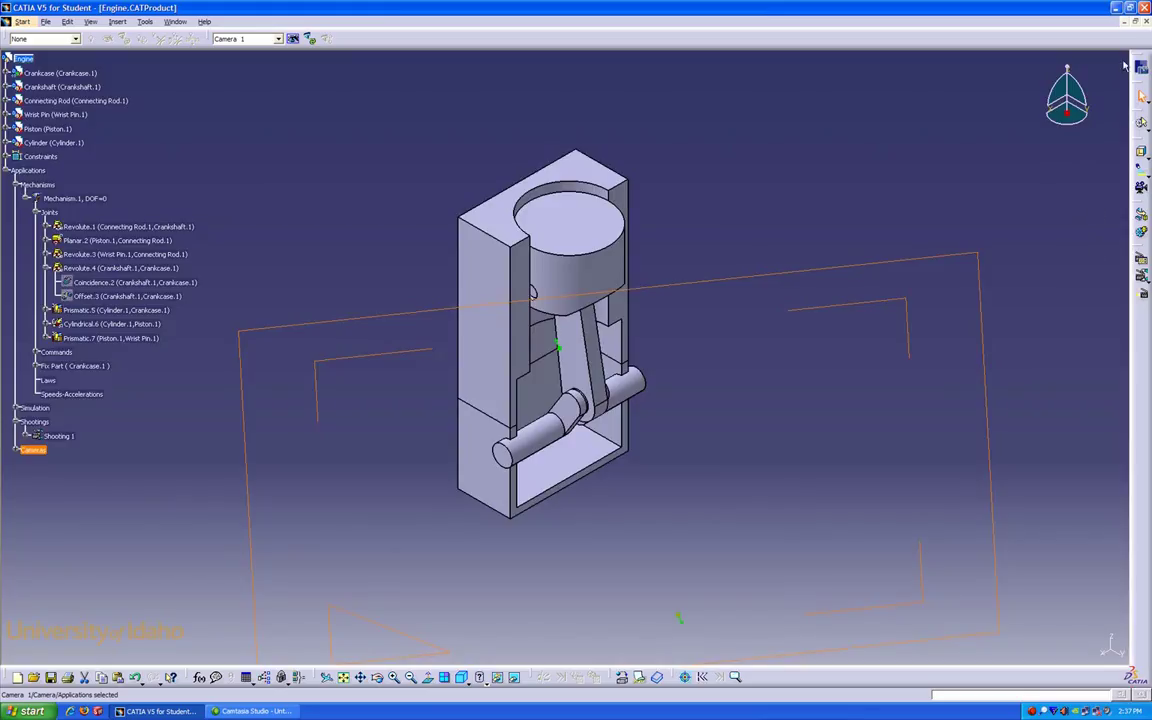
Step: Play the Shooting 1 AVI from the Desktop in Windows Media Player
left_click(1116, 9)
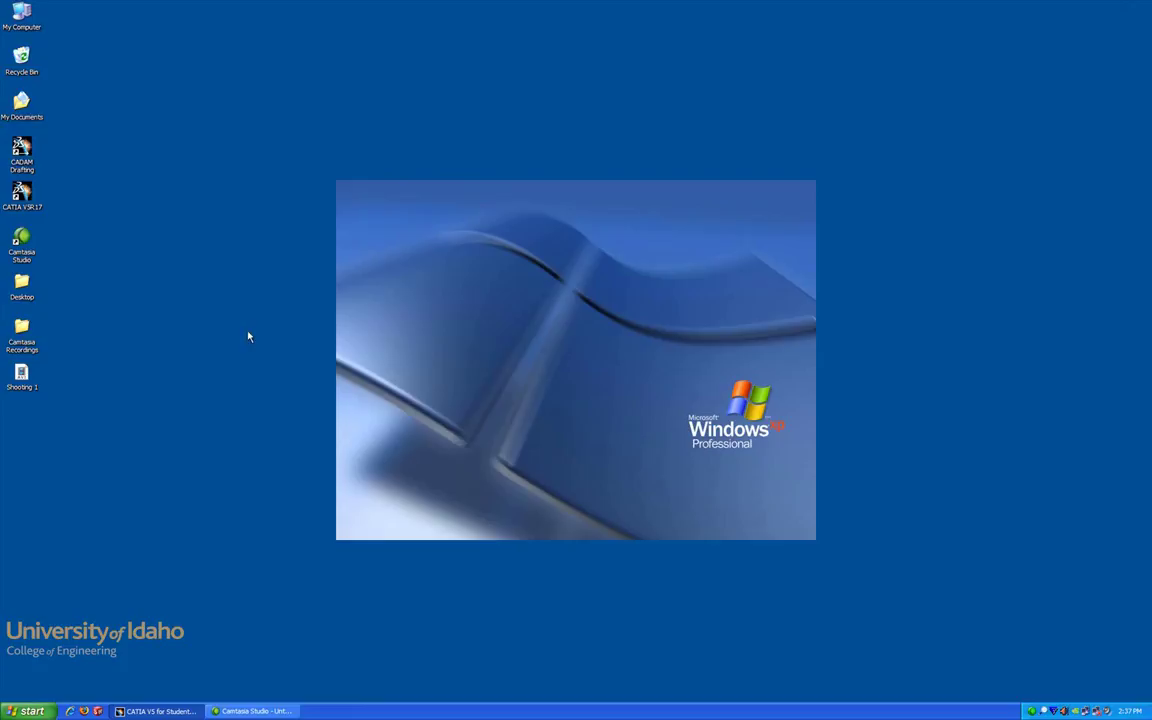
double_click(21, 376)
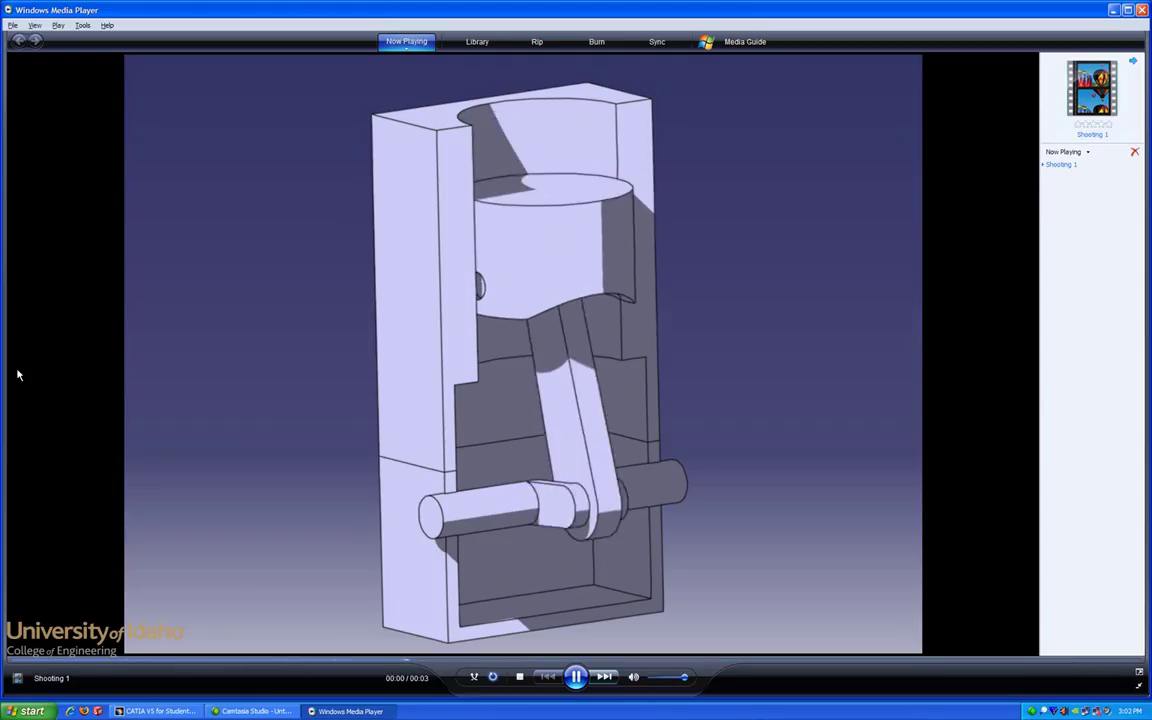